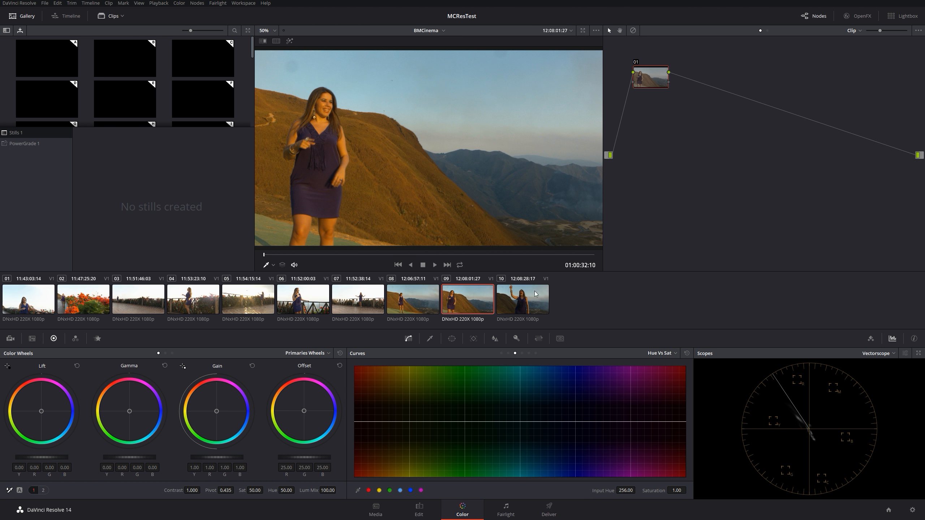
# - On clip 09, raise the gain to 1.08, lower the lift to -0.01 and shift the gamma's blue channel to 0.02
pyautogui.click(507, 299)
pyautogui.click(409, 303)
pyautogui.click(483, 306)
pyautogui.click(418, 307)
pyautogui.click(467, 309)
pyautogui.moveTo(213, 458); pyautogui.dragTo(230, 458)
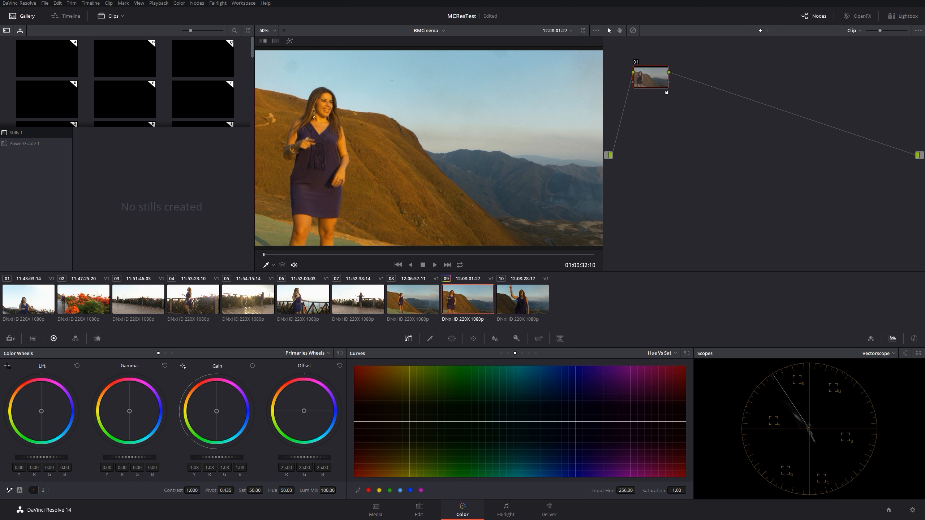
pyautogui.moveTo(42, 458); pyautogui.dragTo(38, 458)
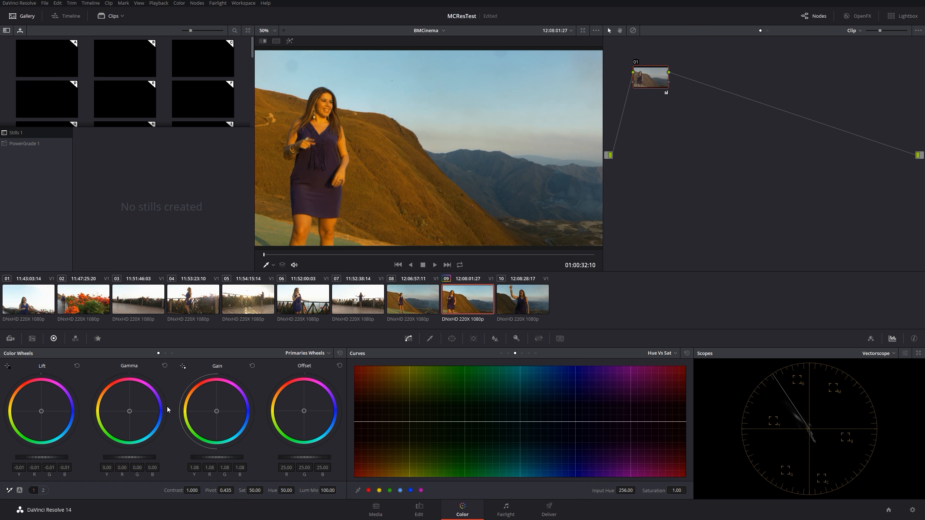
pyautogui.moveTo(122, 412); pyautogui.dragTo(125, 411)
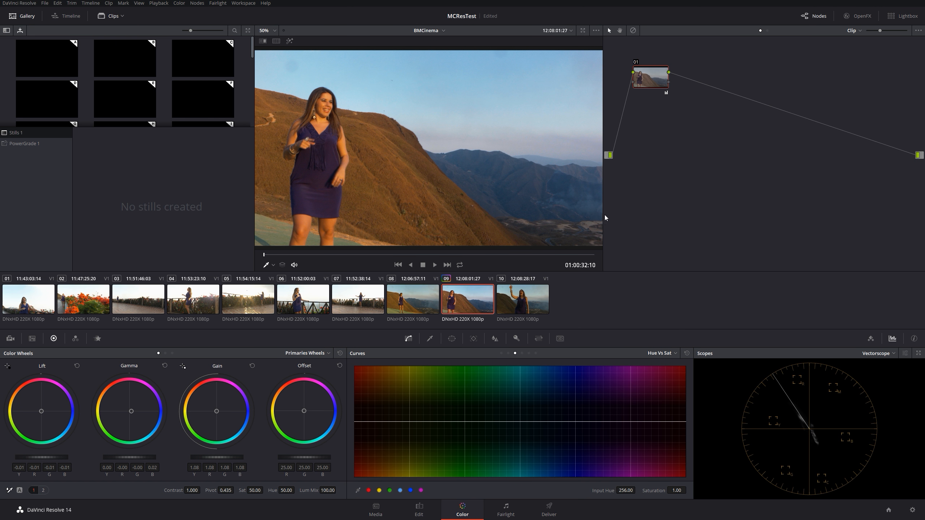
# - Compare clips 08, 09 and 10 and copy clip 09's grade to clips 10 and 08
pyautogui.click(509, 303)
pyautogui.click(421, 298)
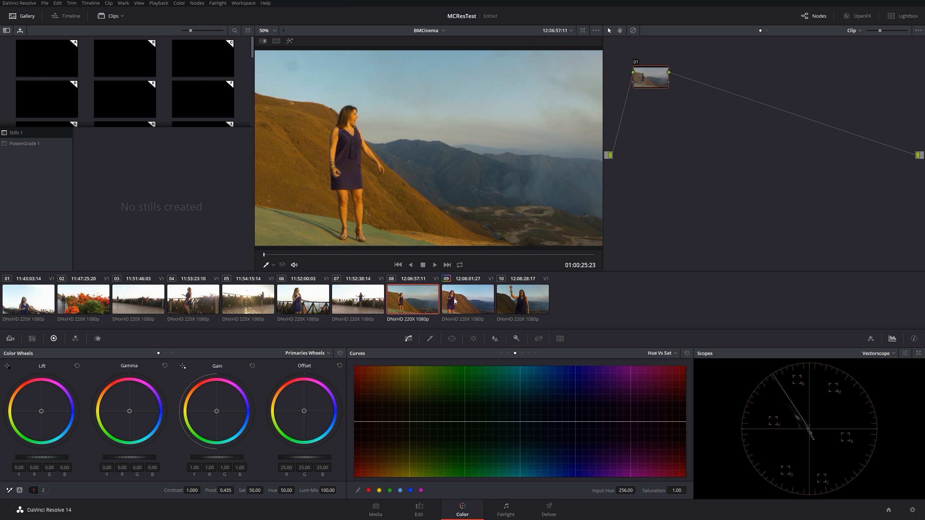
pyautogui.click(469, 305)
pyautogui.click(511, 304)
pyautogui.click(488, 303)
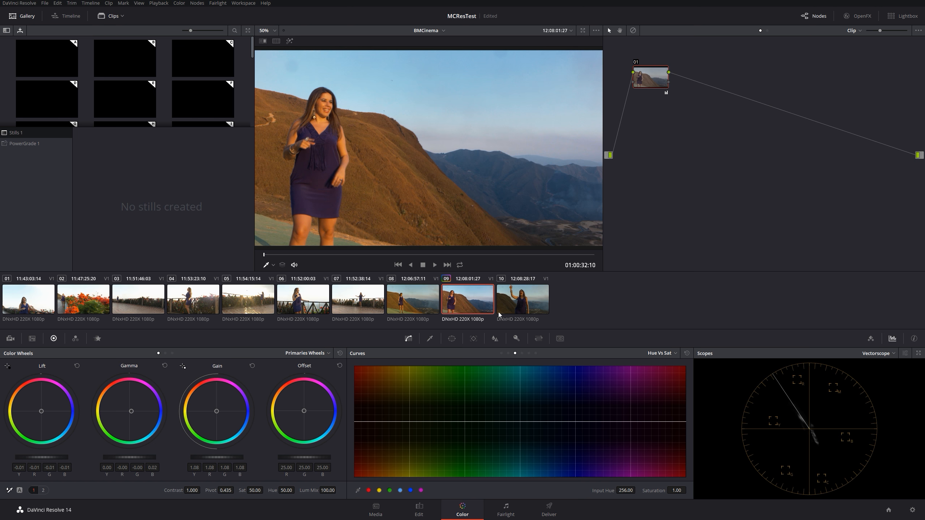
pyautogui.click(524, 304)
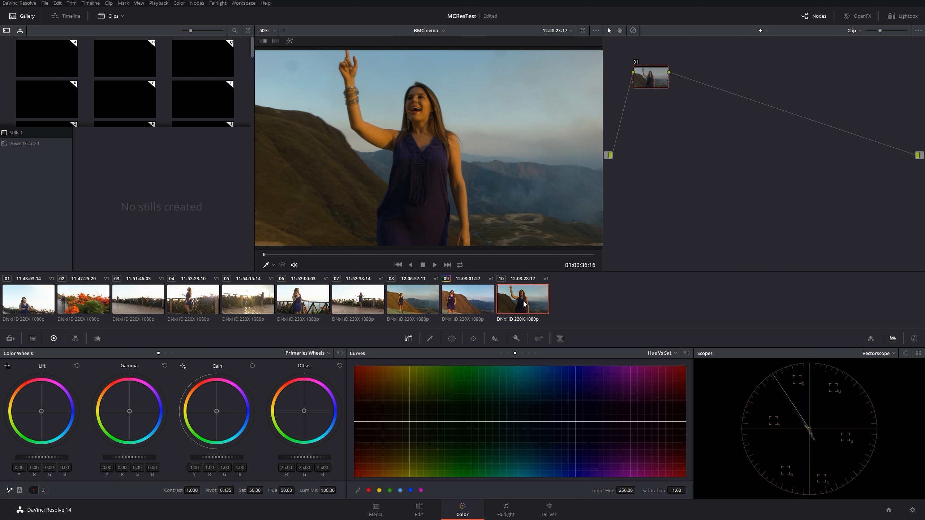
pyautogui.click(392, 307)
pyautogui.middleClick(468, 305)
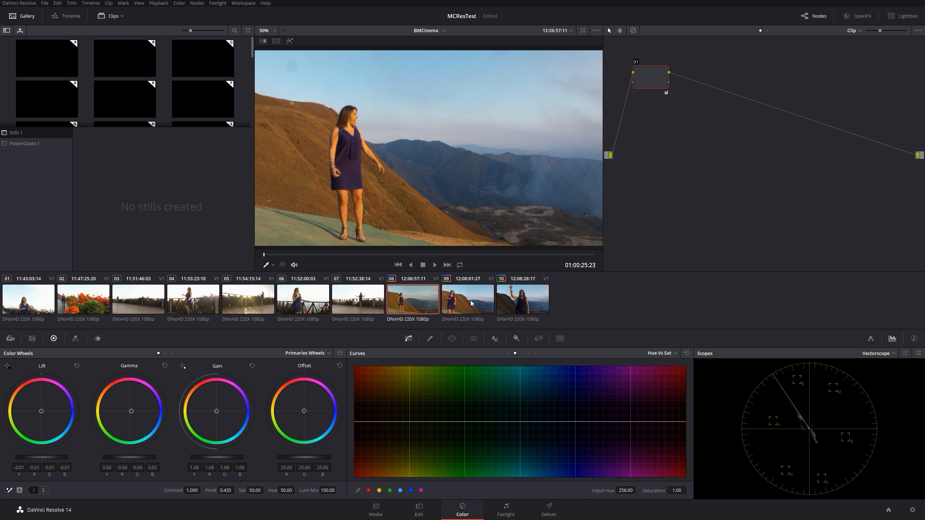
# - On clip 09, set lift to -0.06, gamma to 0.01 with blue at 0.03, and gain to 1.10 with blue at 1.16
pyautogui.click(477, 303)
pyautogui.click(391, 304)
pyautogui.click(453, 307)
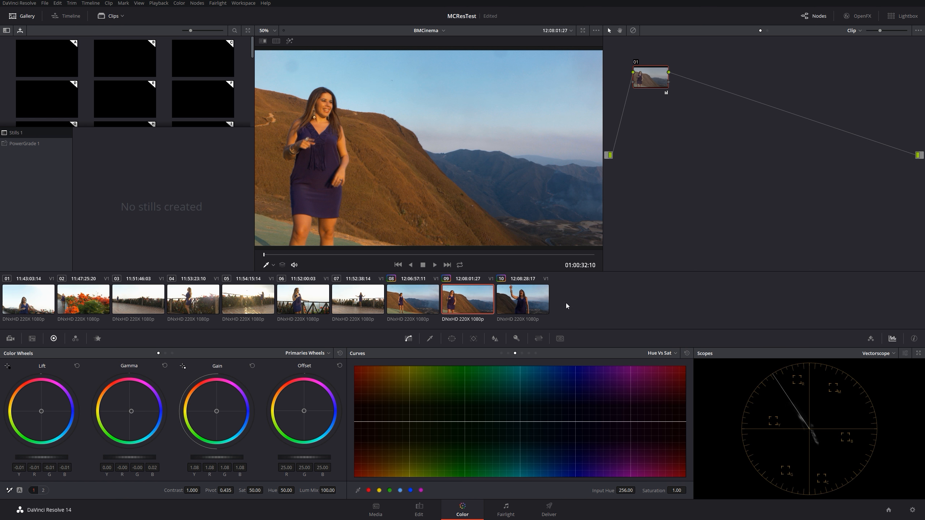
pyautogui.click(406, 302)
pyautogui.click(480, 302)
pyautogui.moveTo(218, 415); pyautogui.dragTo(220, 412)
pyautogui.moveTo(43, 457); pyautogui.dragTo(29, 458)
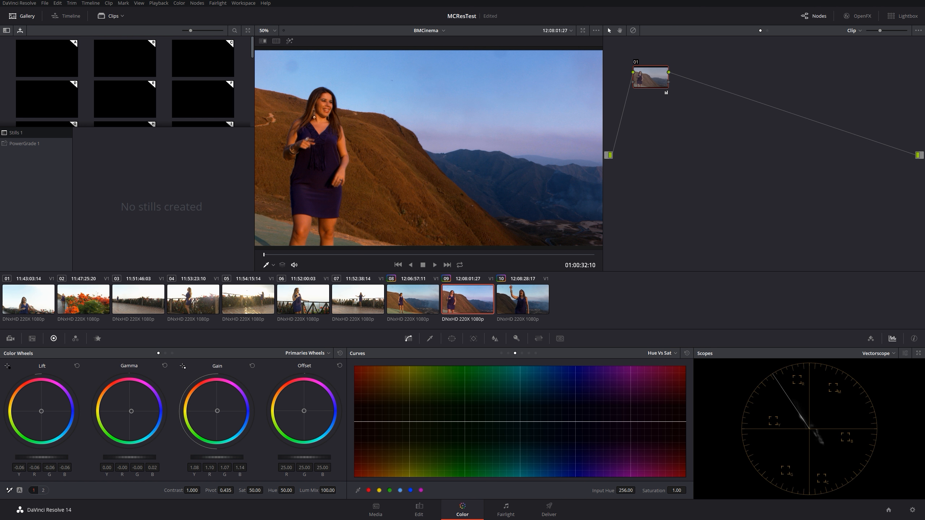
pyautogui.moveTo(145, 457); pyautogui.dragTo(149, 457)
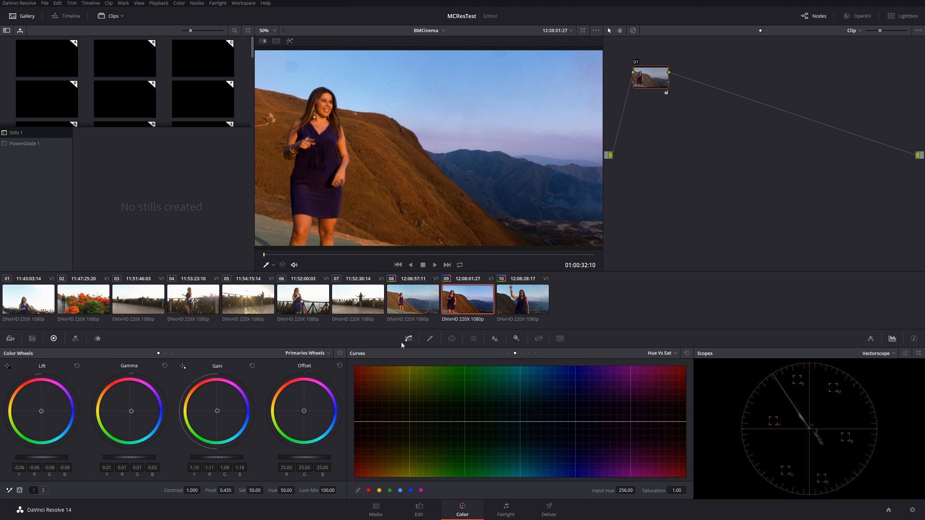
# - Show the Custom curves and copy clip 09's revised grade to clips 10 and 08
pyautogui.click(501, 353)
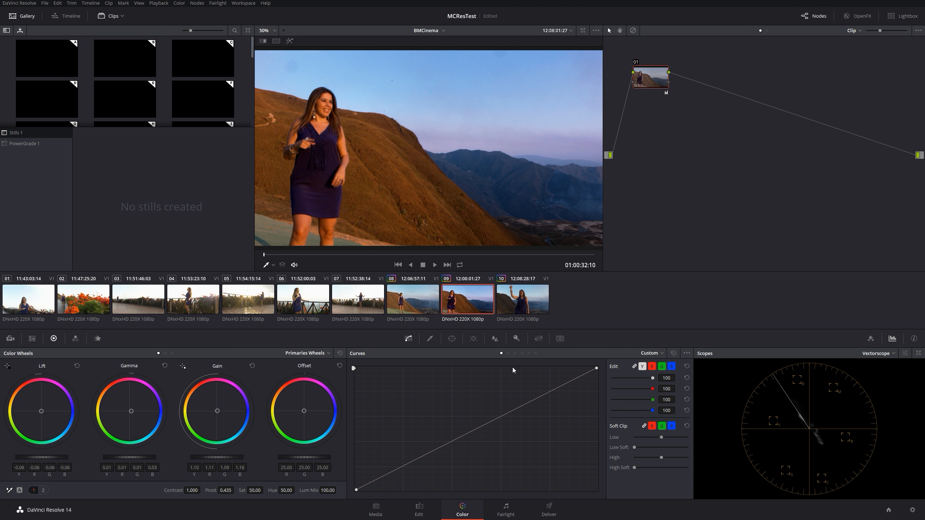
pyautogui.click(506, 305)
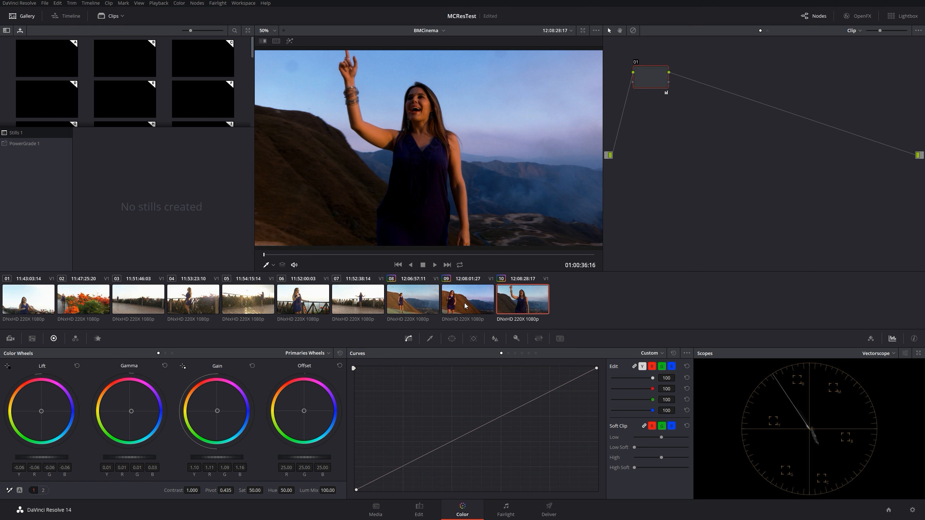
pyautogui.click(431, 296)
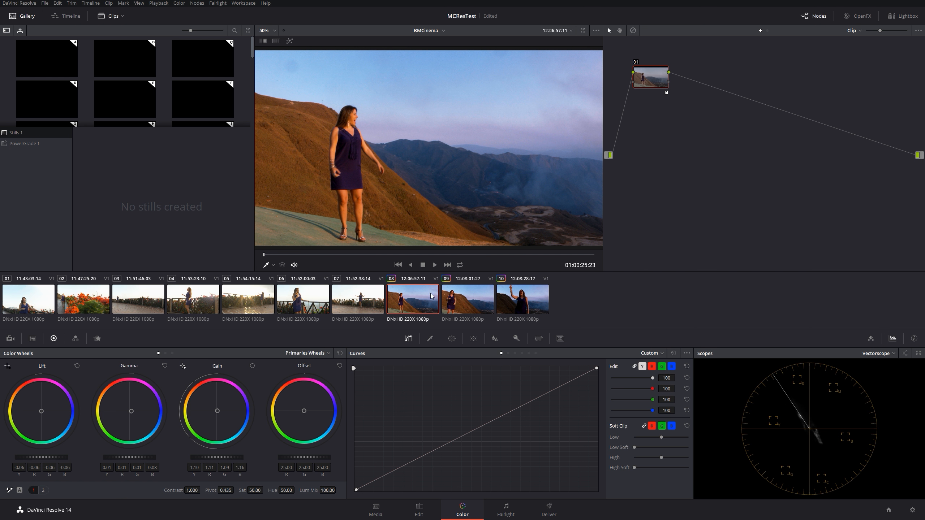
# - Reset the grades on clips 08, 09 and 10 together
pyautogui.click(469, 306)
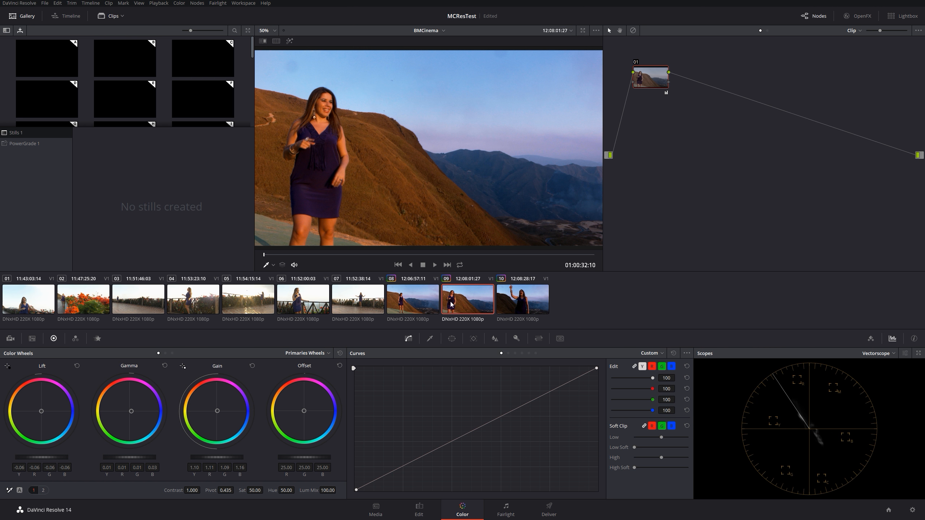
pyautogui.keyDown('ctrl'); pyautogui.click(520, 298); pyautogui.keyUp('ctrl')
pyautogui.keyDown('ctrl'); pyautogui.click(395, 306); pyautogui.keyUp('ctrl')
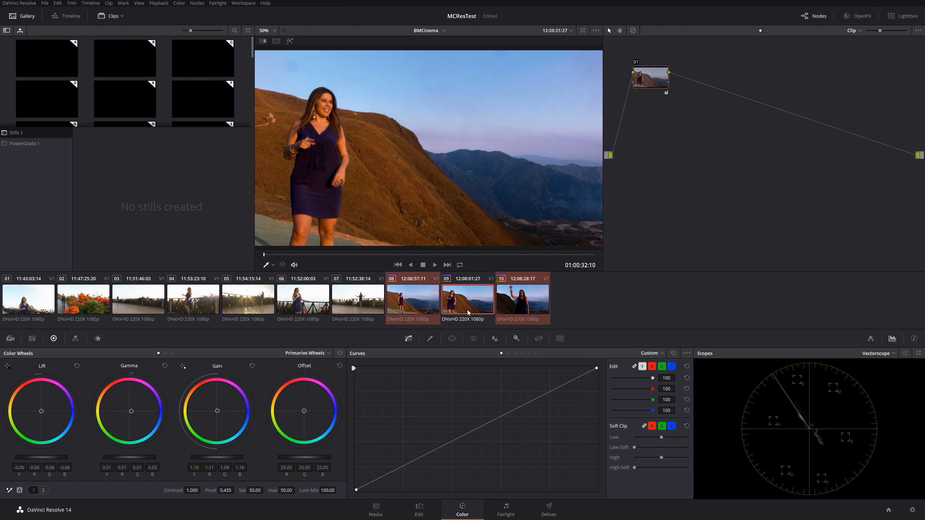
pyautogui.hotkey('ctrl', 'shift', 'Home')
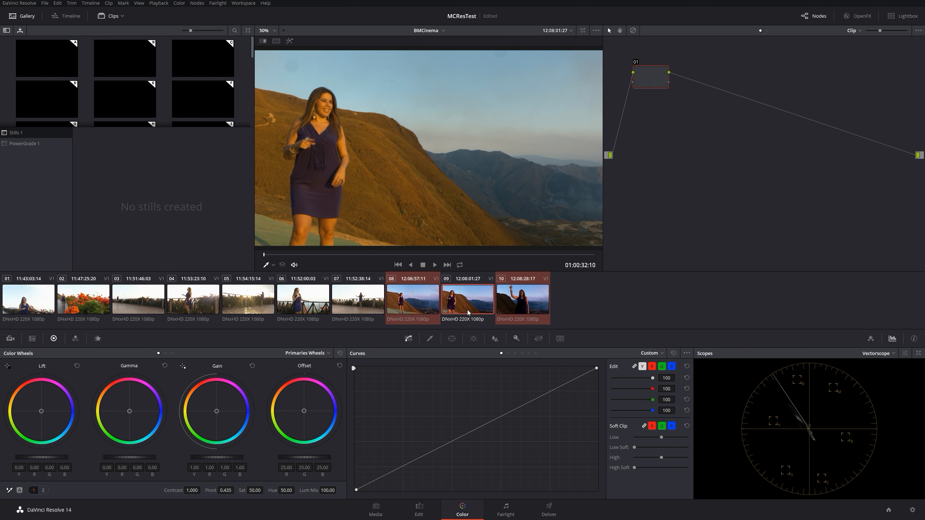
pyautogui.click(447, 308)
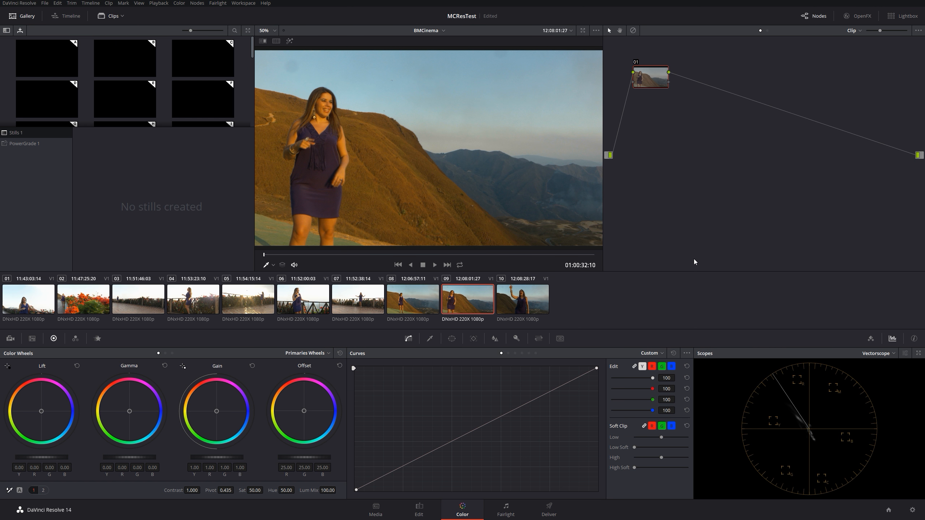
# - Look through clips 07 to 09 and switch the node editor to Timeline mode on clip 09
pyautogui.click(415, 293)
pyautogui.click(357, 301)
pyautogui.click(411, 302)
pyautogui.click(466, 302)
pyautogui.click(860, 32)
pyautogui.click(860, 49)
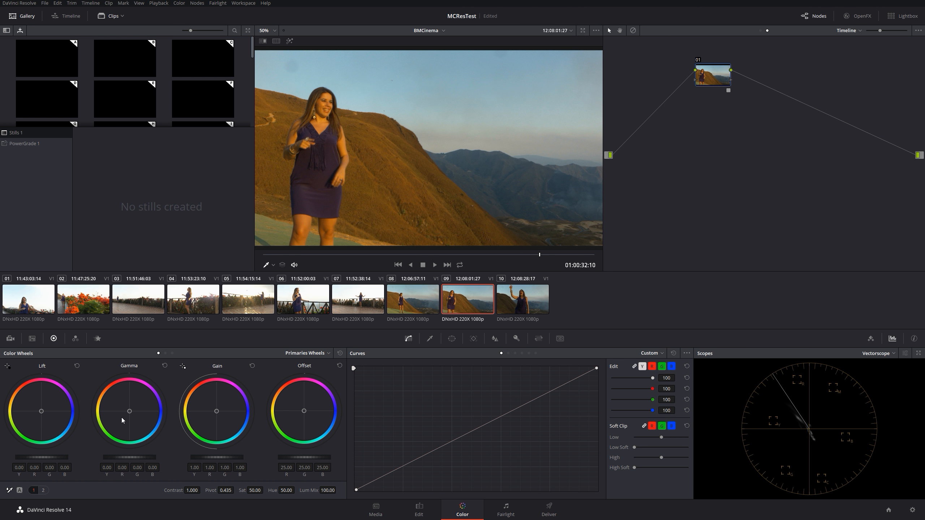
# - Shift the timeline-wide gain toward blue, with the blue channel at 1.09, and check it on clips 08 and 07
pyautogui.moveTo(220, 415); pyautogui.dragTo(222, 414)
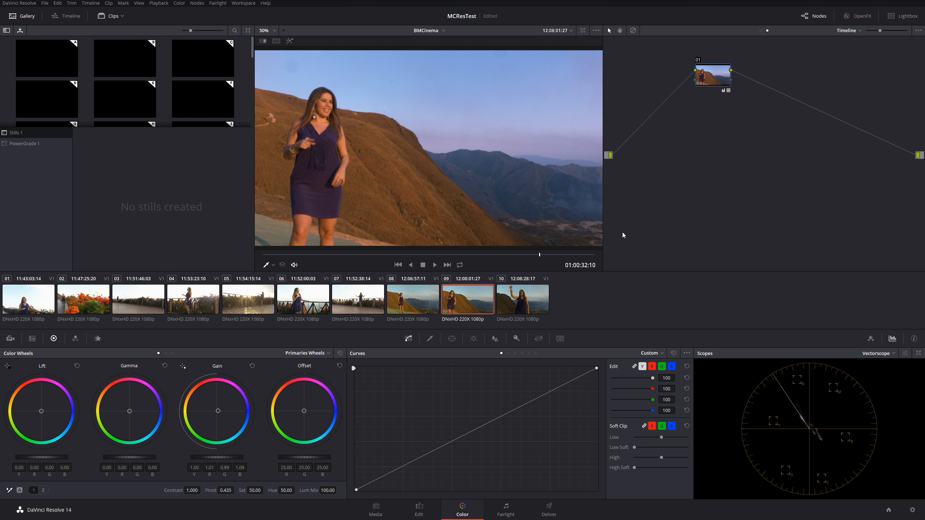
pyautogui.click(434, 307)
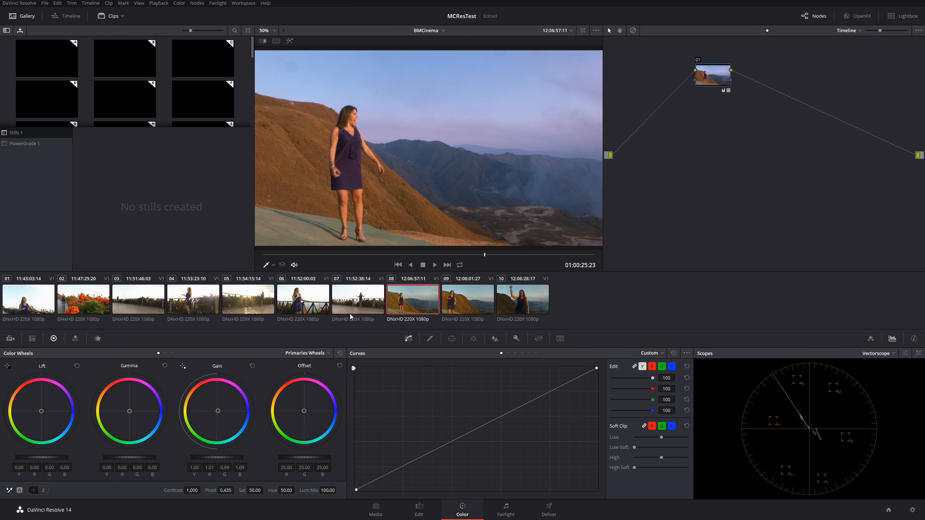
pyautogui.click(350, 314)
# - Turn off the timeline-wide grade and select clips 08, 09 and 10 together in Clip mode
pyautogui.click(698, 60)
pyautogui.click(698, 60)
pyautogui.click(464, 310)
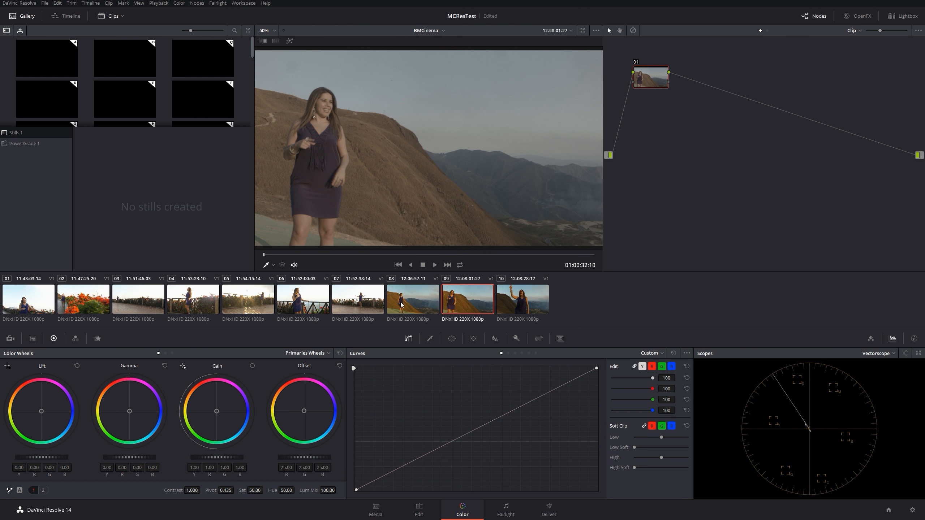
pyautogui.keyDown('ctrl'); pyautogui.click(406, 303); pyautogui.keyUp('ctrl')
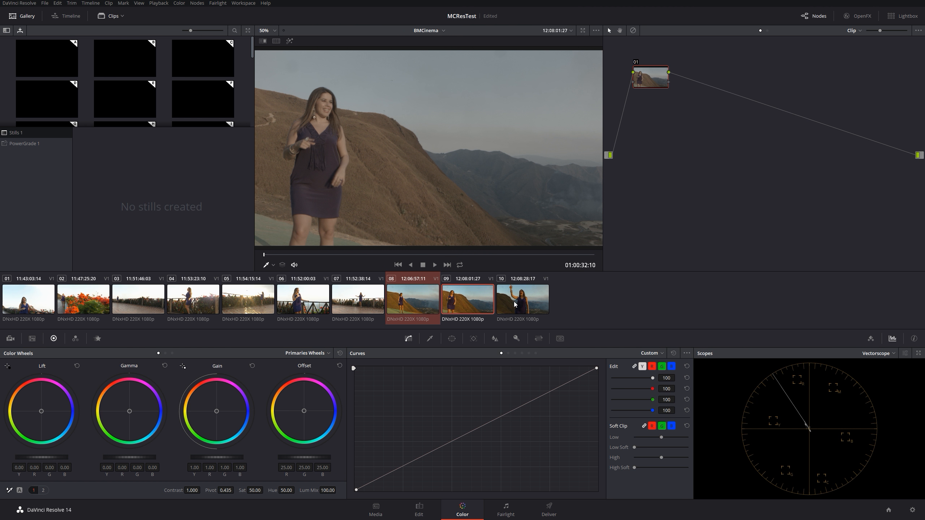
pyautogui.keyDown('ctrl'); pyautogui.click(515, 303); pyautogui.keyUp('ctrl')
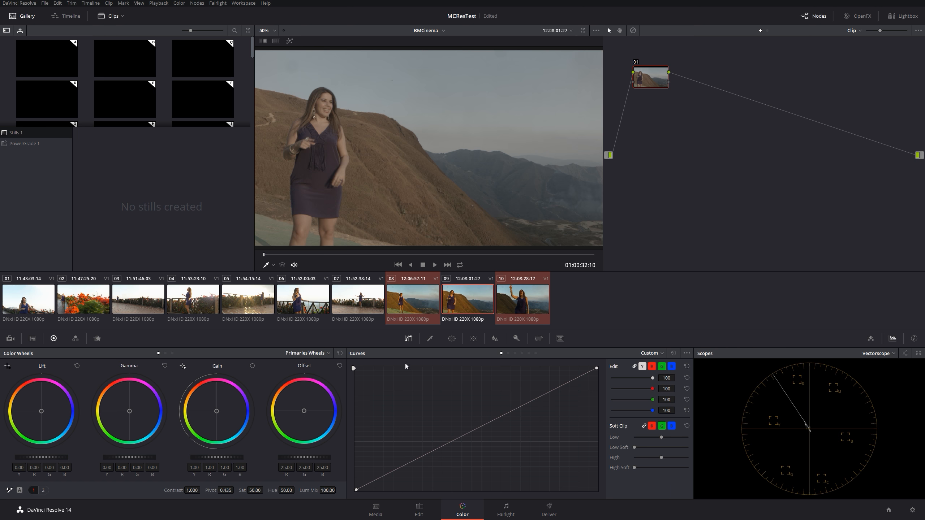
# - Add clips 02 through 06 into a new group
pyautogui.click(178, 299)
pyautogui.keyDown('ctrl'); pyautogui.click(160, 302); pyautogui.keyUp('ctrl')
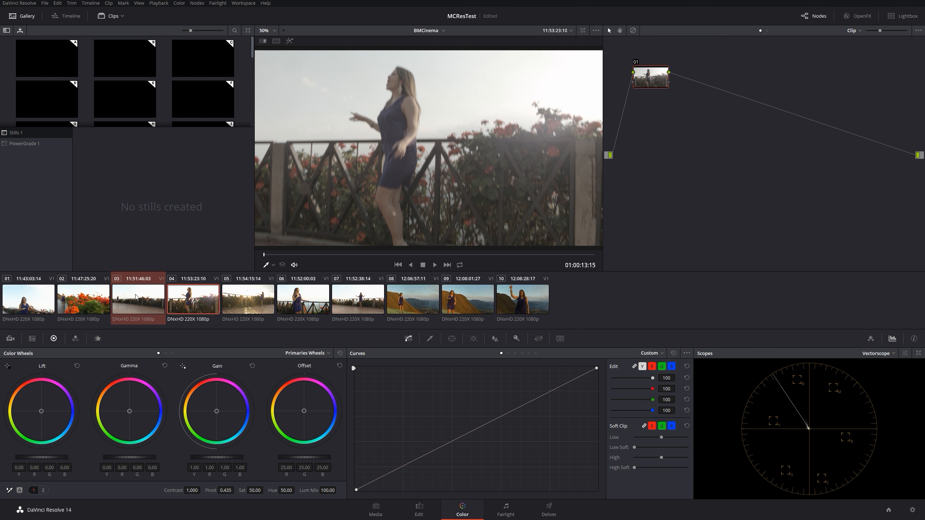
pyautogui.keyDown('ctrl'); pyautogui.click(247, 301); pyautogui.keyUp('ctrl')
pyautogui.keyDown('ctrl'); pyautogui.click(308, 303); pyautogui.keyUp('ctrl')
pyautogui.keyDown('ctrl'); pyautogui.click(83, 299); pyautogui.keyUp('ctrl')
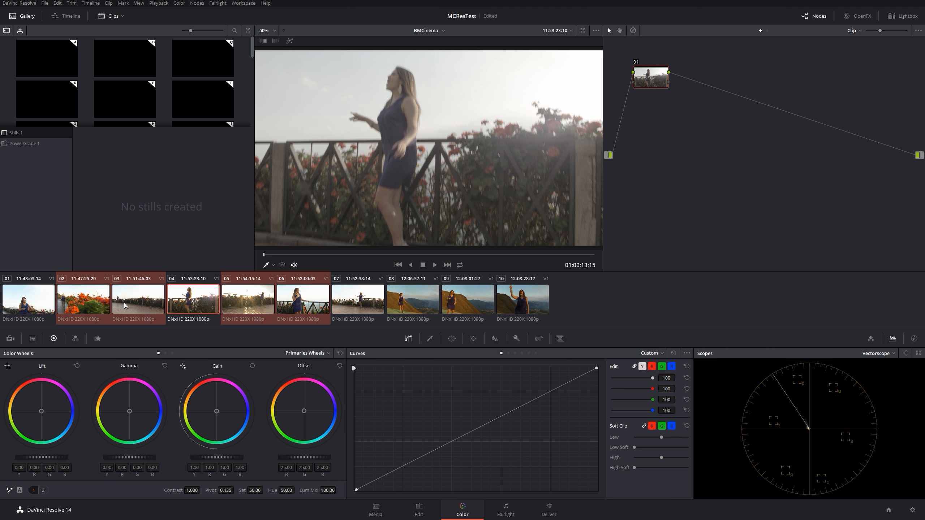
pyautogui.rightClick(142, 305)
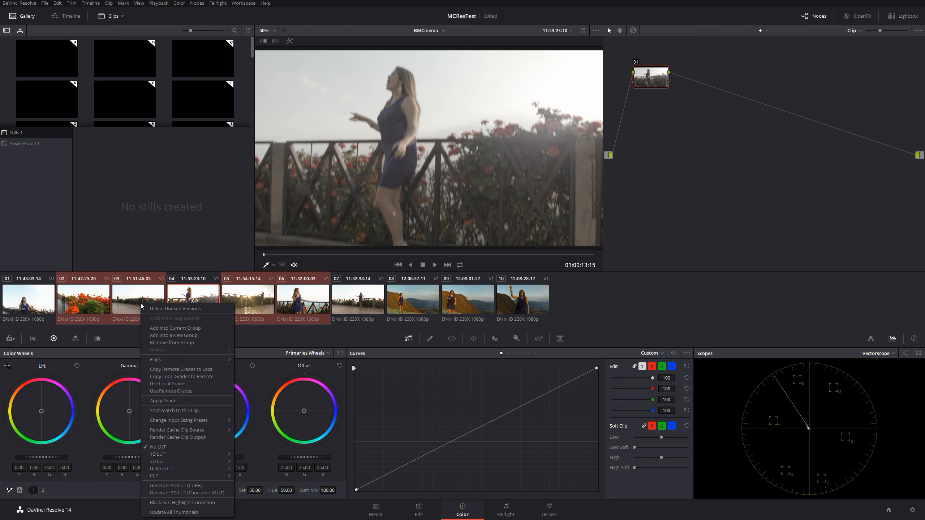
pyautogui.click(209, 334)
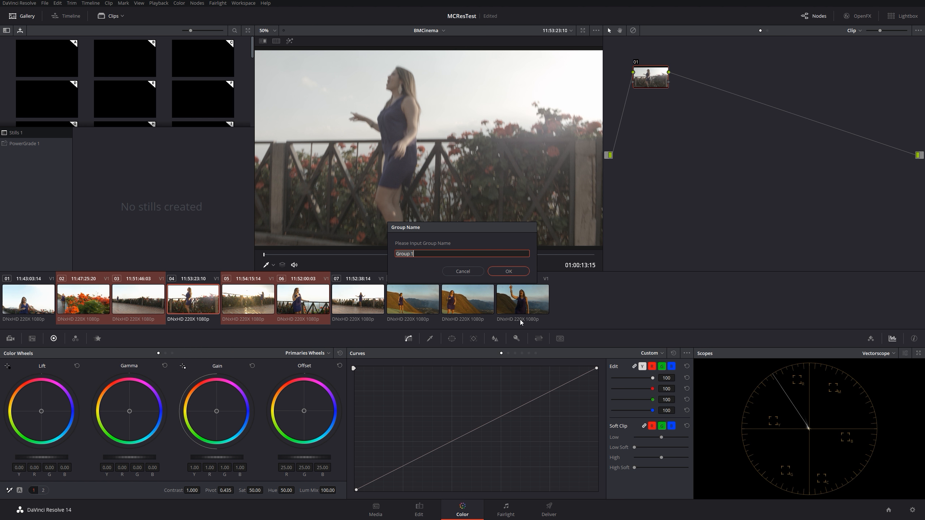
# - Name the new group with the subject's first name followed by "Balcon" and create it
pyautogui.press('BackSpace')
pyautogui.write('Ext')
pyautogui.press('BackSpace')
pyautogui.press('BackSpace')
pyautogui.press('BackSpace')
pyautogui.write('SandraExt')
pyautogui.press('BackSpace')
pyautogui.press('BackSpace')
pyautogui.press('BackSpace')
pyautogui.write('Balcon')
pyautogui.click(508, 272)
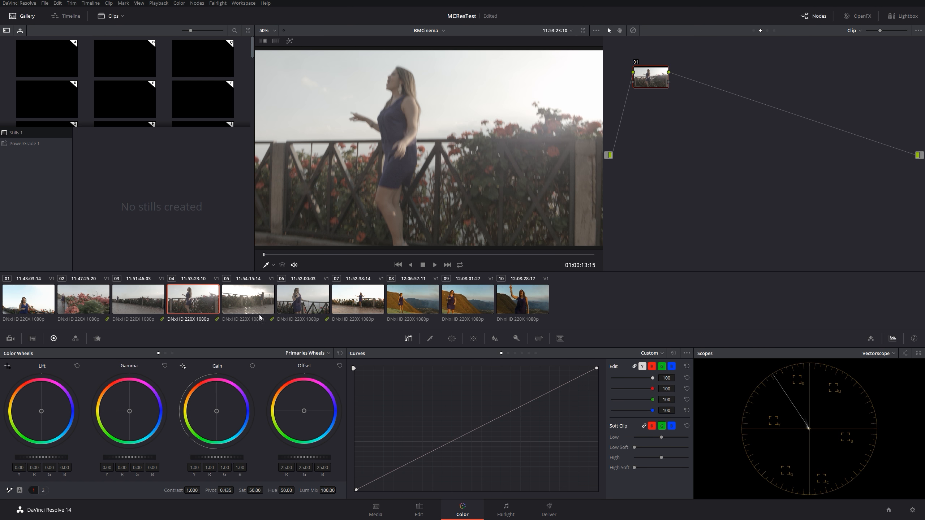
# - Switch the node editor to Group Pre-Clip mode from grouped clip 03 and go to clip 04
pyautogui.click(419, 296)
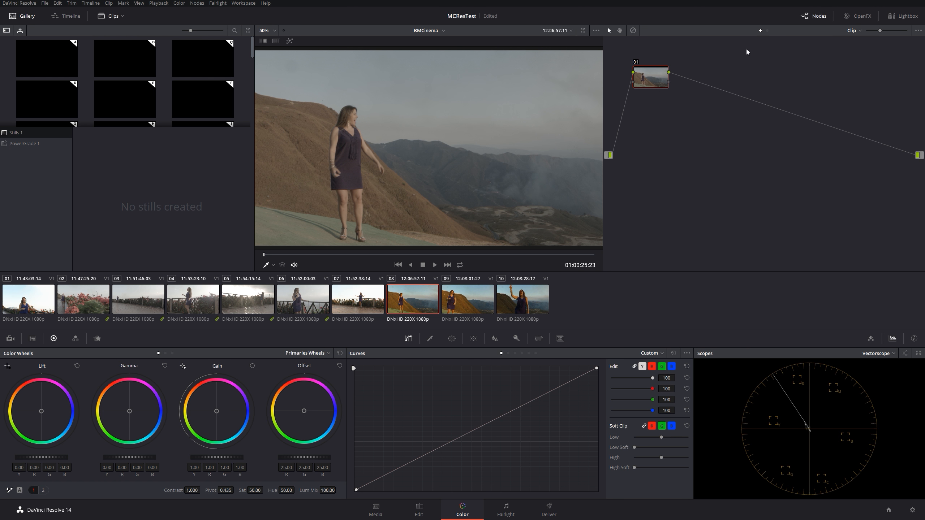
pyautogui.click(153, 312)
pyautogui.click(858, 32)
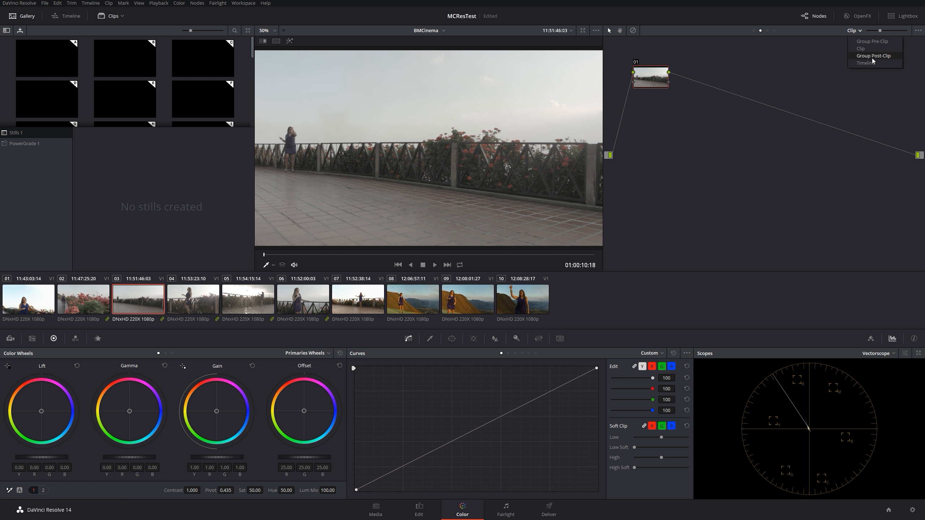
pyautogui.click(872, 41)
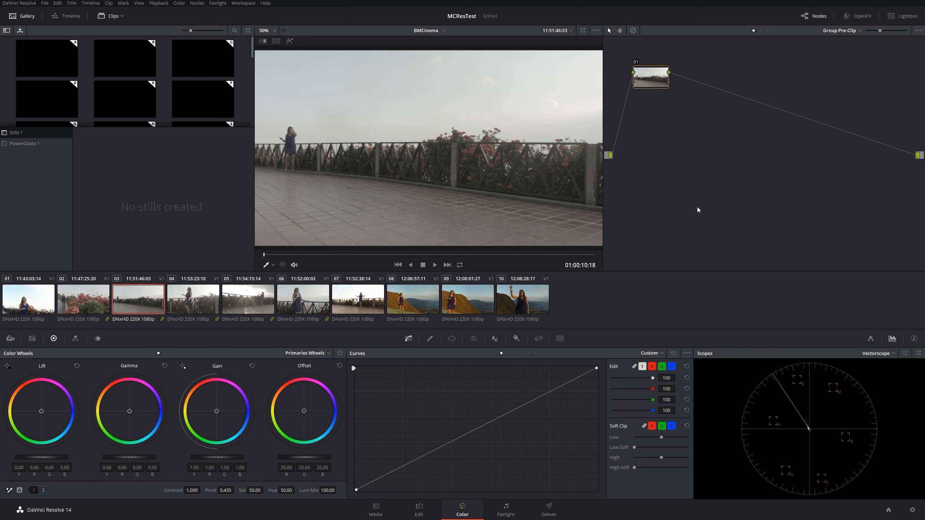
pyautogui.click(188, 307)
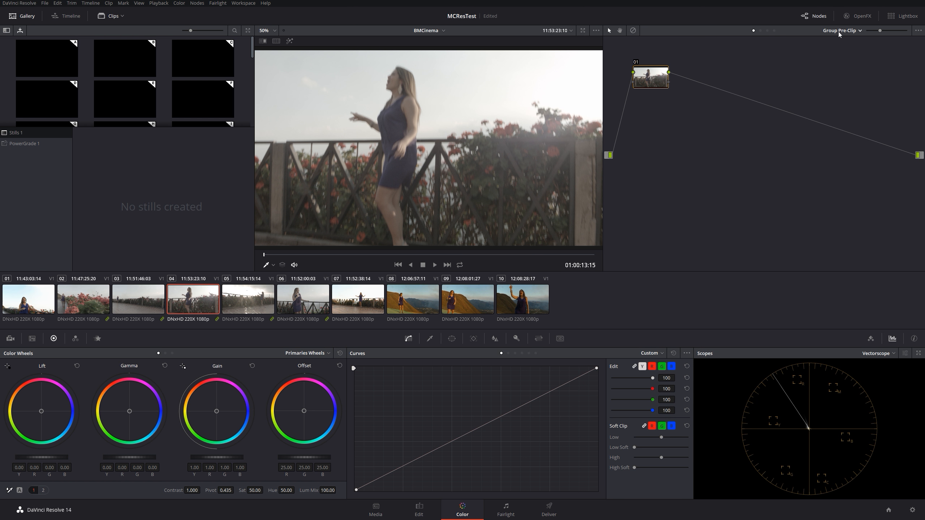
# - Apply the Blackmagic Cinema Camera Film to Rec709 3D LUT to the group's pre-clip node and check clips 05, 04 and 03
pyautogui.rightClick(643, 79)
pyautogui.moveTo(674, 159)
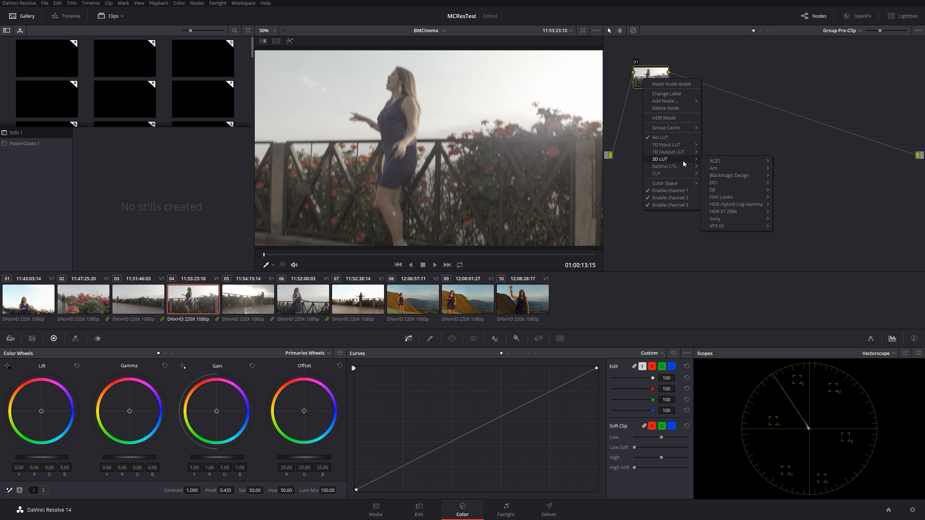
pyautogui.moveTo(730, 176)
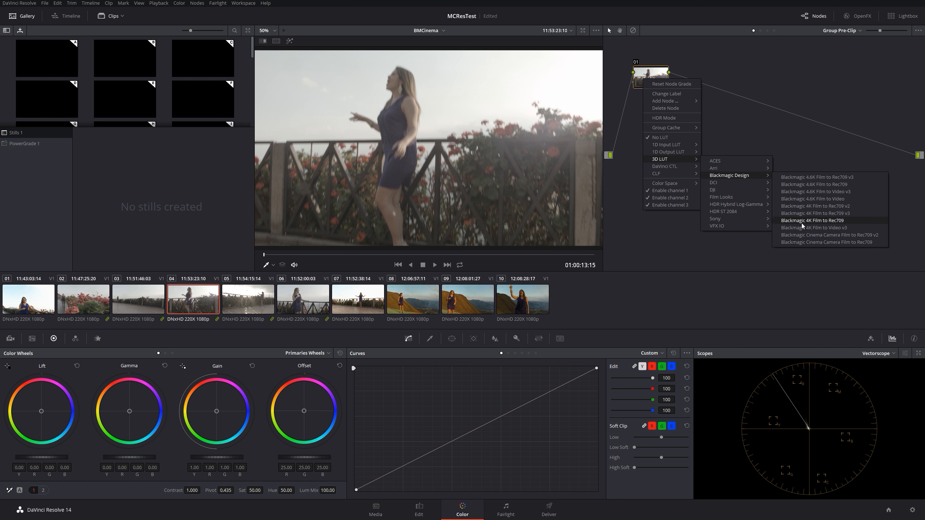
pyautogui.click(799, 242)
pyautogui.click(248, 303)
pyautogui.click(194, 304)
pyautogui.click(140, 306)
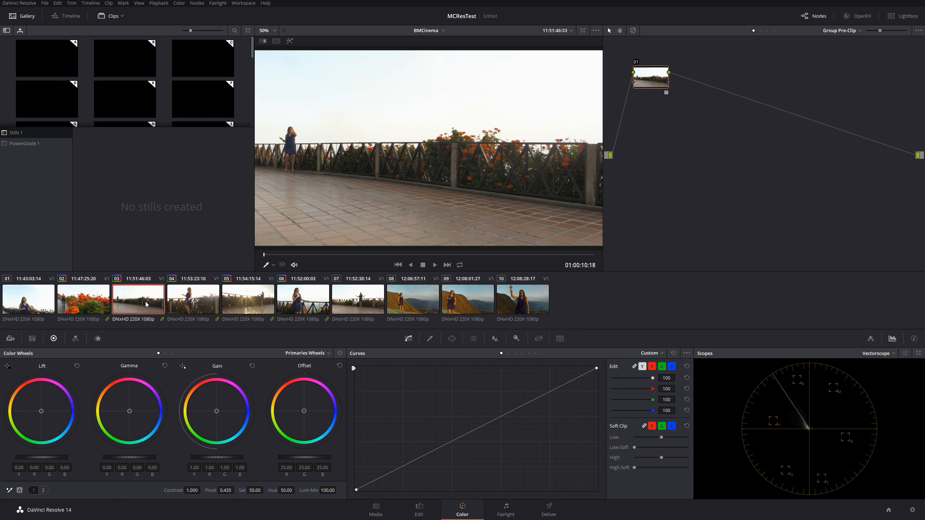
# - Review grouped clips 02, 04 and 05 with the node editor in Group Pre-Clip mode
pyautogui.click(87, 308)
pyautogui.click(179, 302)
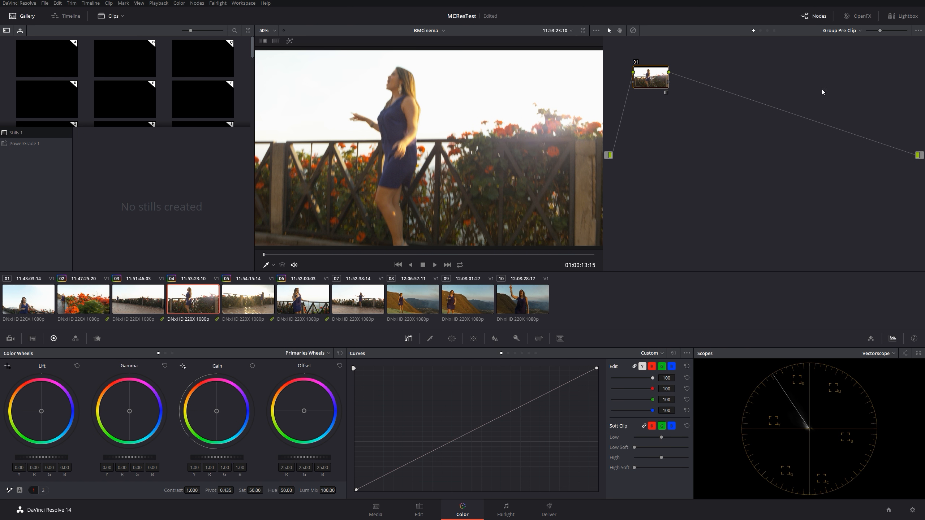
pyautogui.click(852, 31)
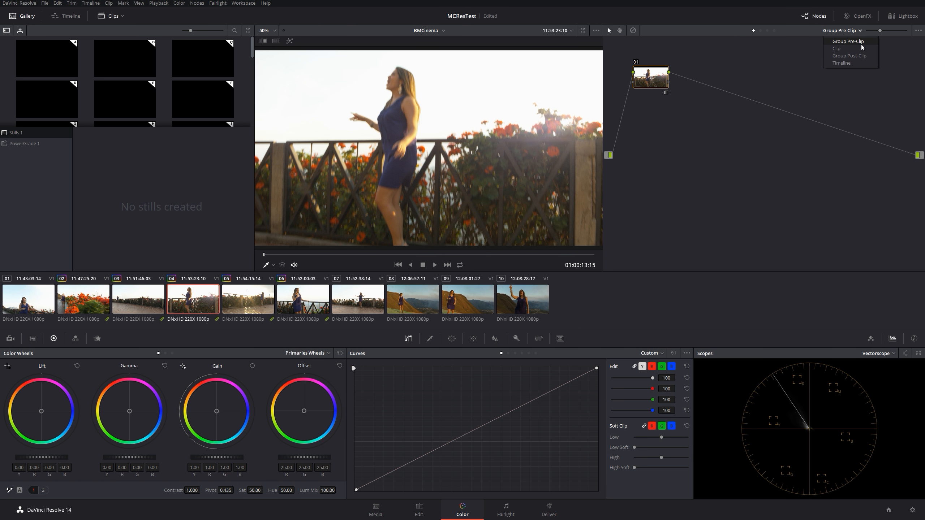
pyautogui.click(857, 33)
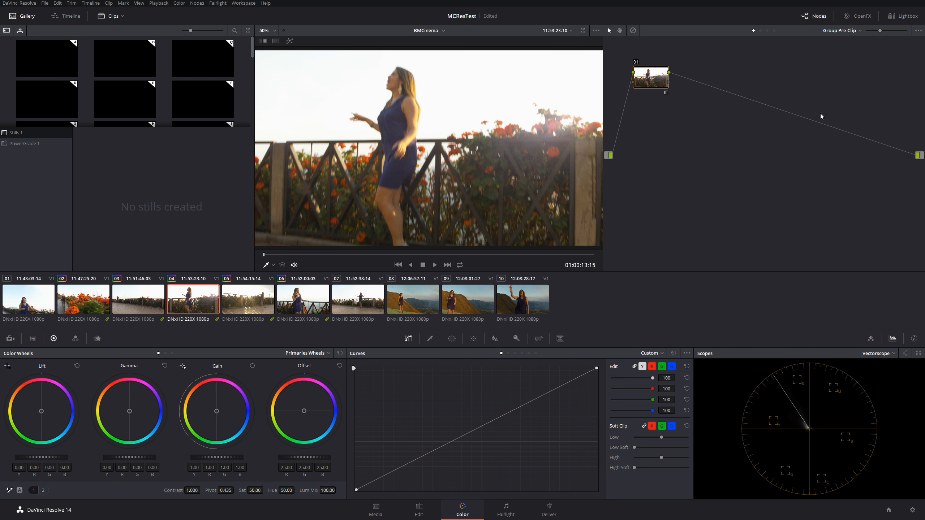
pyautogui.click(226, 296)
# - Reposition the group's pre-clip LUT node and add a serial node after it
pyautogui.moveTo(648, 79); pyautogui.dragTo(719, 65)
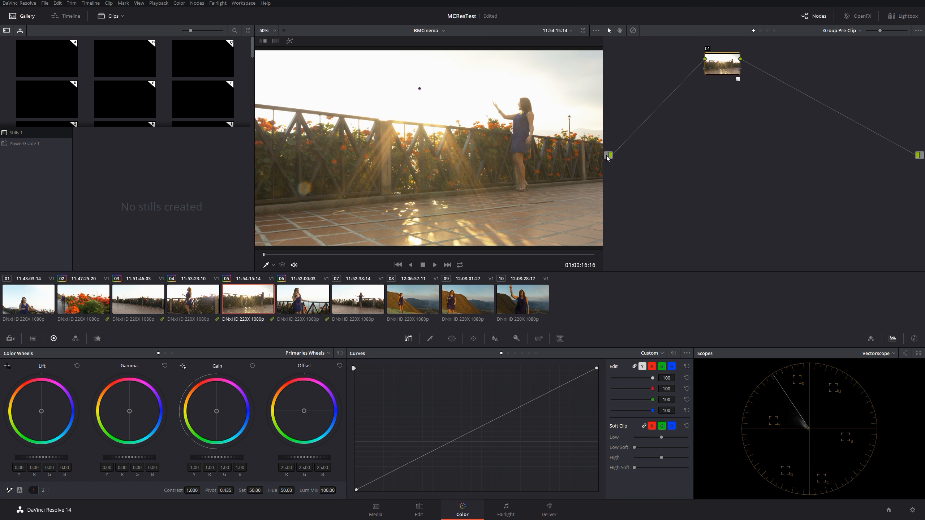
pyautogui.moveTo(724, 63); pyautogui.dragTo(681, 72)
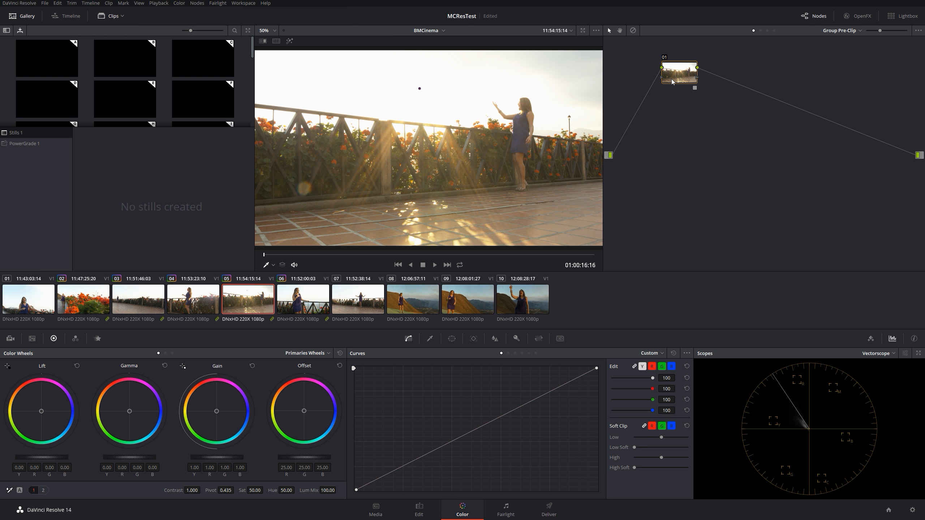
pyautogui.hotkey('alt', 's')
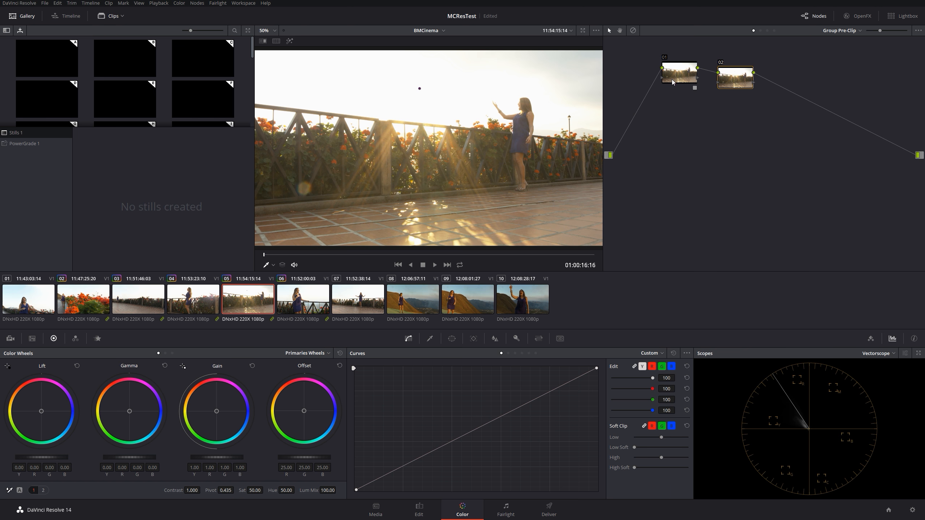
pyautogui.moveTo(743, 71); pyautogui.dragTo(751, 65)
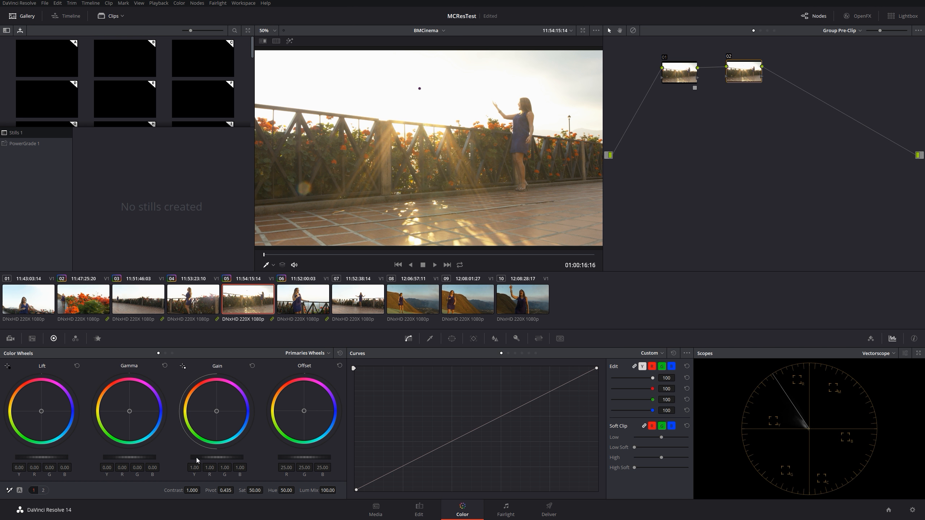
# - Set the second pre-clip node's Gain to 0.81, Gamma to -0.04 and Lift to 0.02, and tidy the node layout
pyautogui.moveTo(226, 458); pyautogui.dragTo(209, 458)
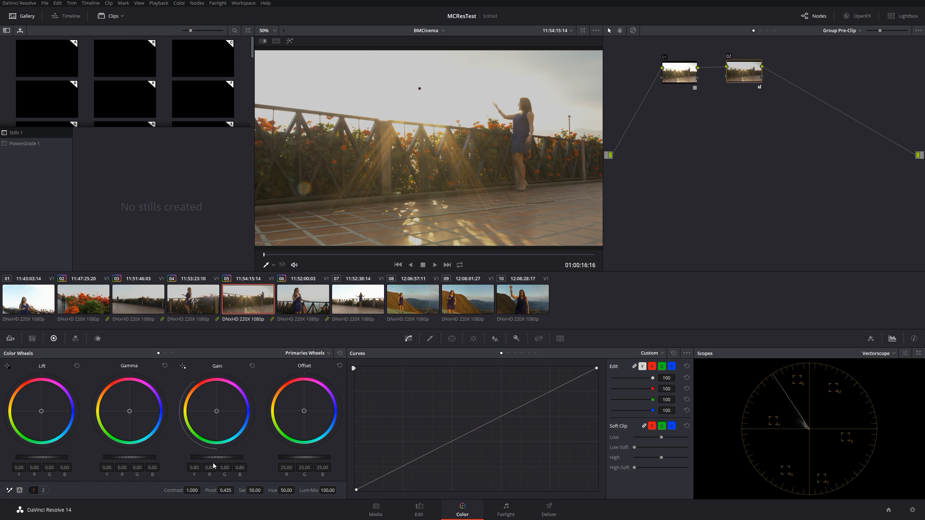
pyautogui.moveTo(123, 457); pyautogui.dragTo(117, 458)
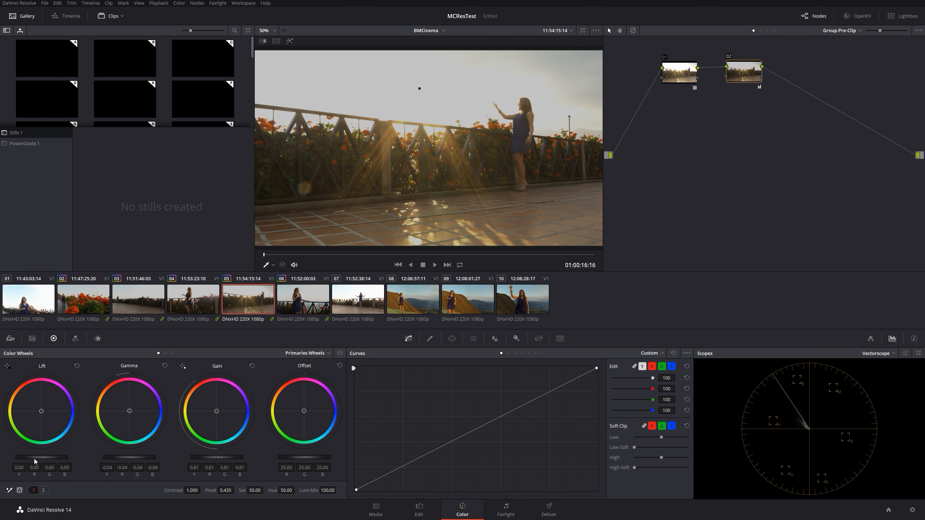
pyautogui.moveTo(35, 458); pyautogui.dragTo(37, 458)
pyautogui.moveTo(732, 70); pyautogui.dragTo(739, 72)
pyautogui.moveTo(678, 77); pyautogui.dragTo(687, 75)
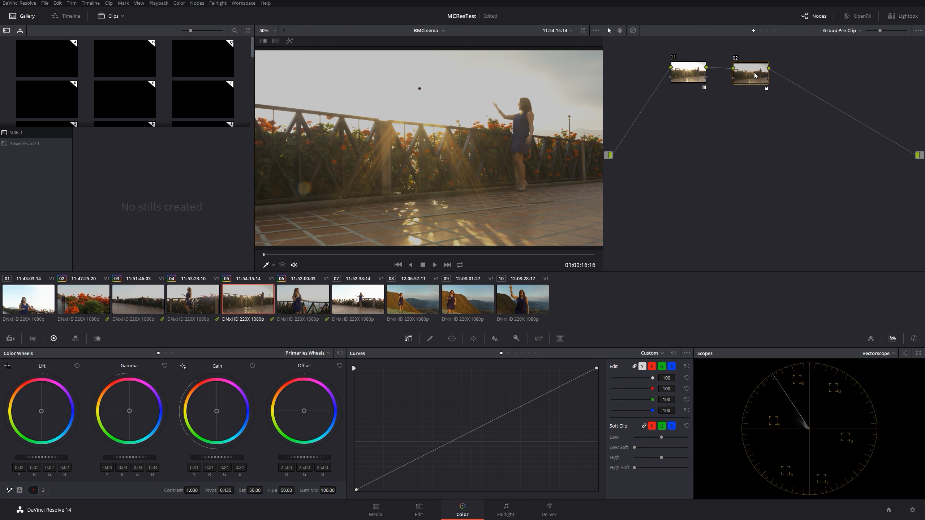
# - Replace the graded node after the LUT node with a serial node ahead of it, and delete that node too
pyautogui.press('Delete')
pyautogui.hotkey('shift', 's')
pyautogui.moveTo(690, 70); pyautogui.dragTo(776, 83)
pyautogui.moveTo(703, 109); pyautogui.dragTo(699, 72)
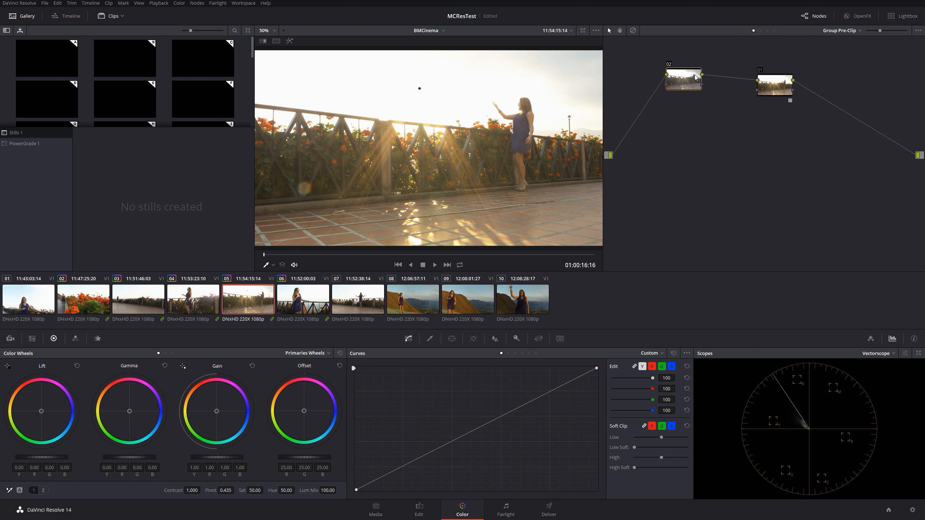
pyautogui.press('Delete')
# - Check the Group Post-Clip node graph and return to Group Pre-Clip mode
pyautogui.click(841, 30)
pyautogui.click(848, 60)
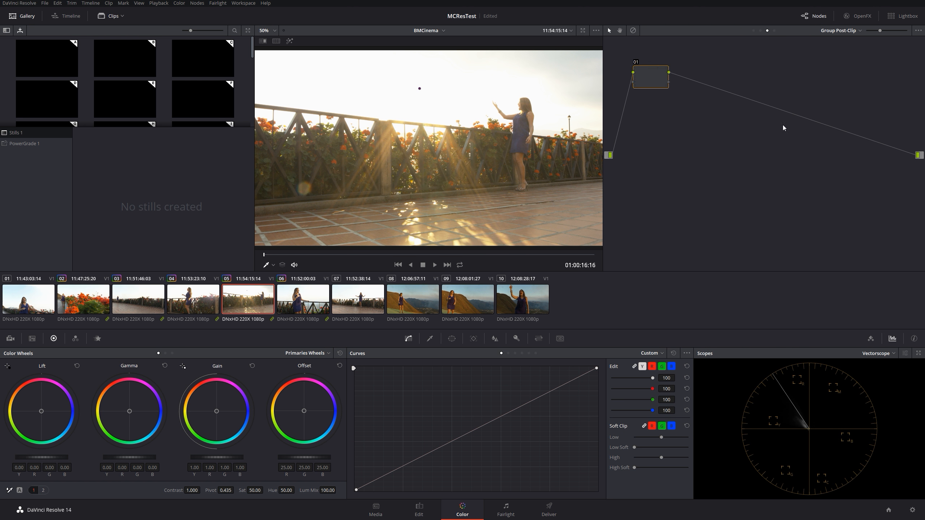
pyautogui.click(860, 31)
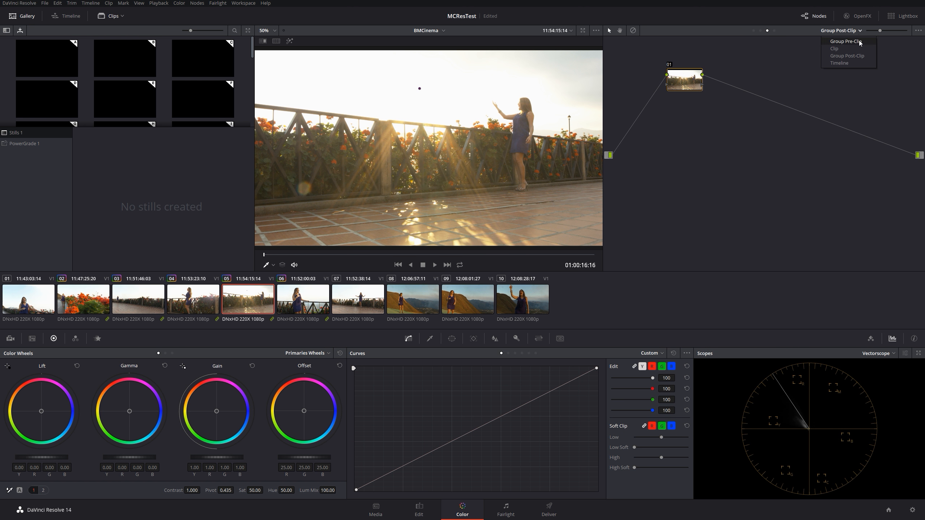
pyautogui.click(846, 42)
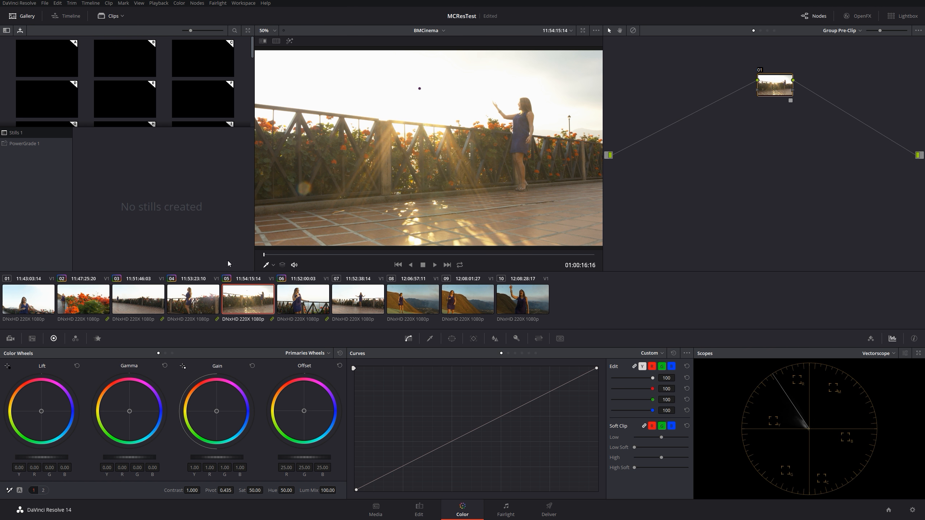
# - Go to clip 03 and, in Clip mode, set its Gain to 0.89 and Gamma to -0.02
pyautogui.click(159, 306)
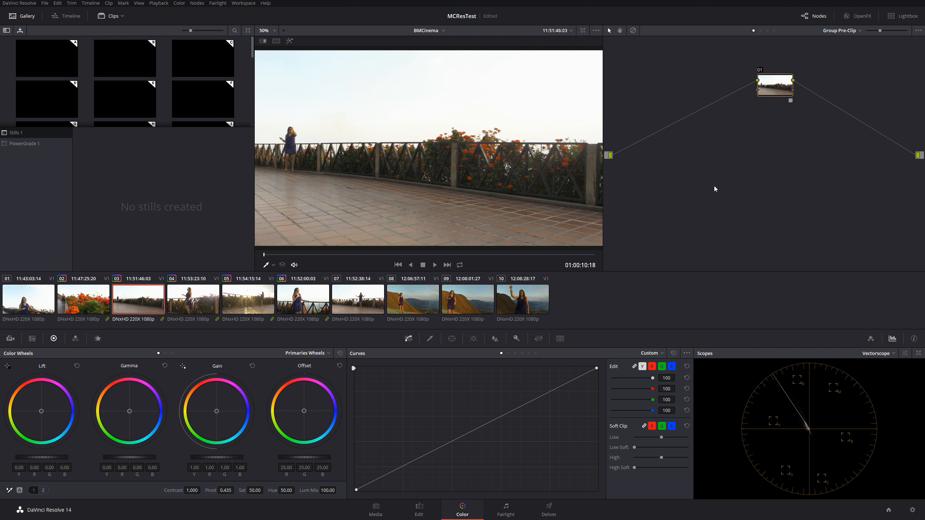
pyautogui.moveTo(780, 83); pyautogui.dragTo(741, 66)
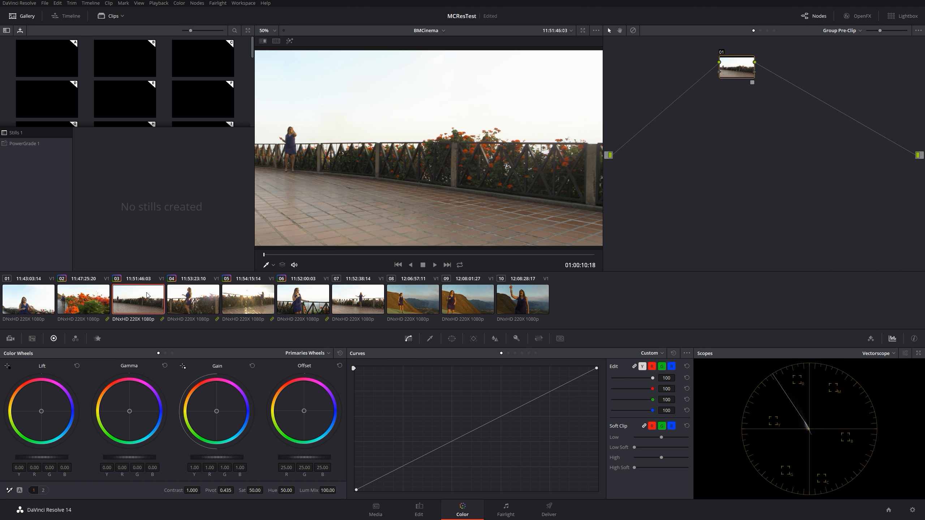
pyautogui.click(857, 32)
pyautogui.click(835, 51)
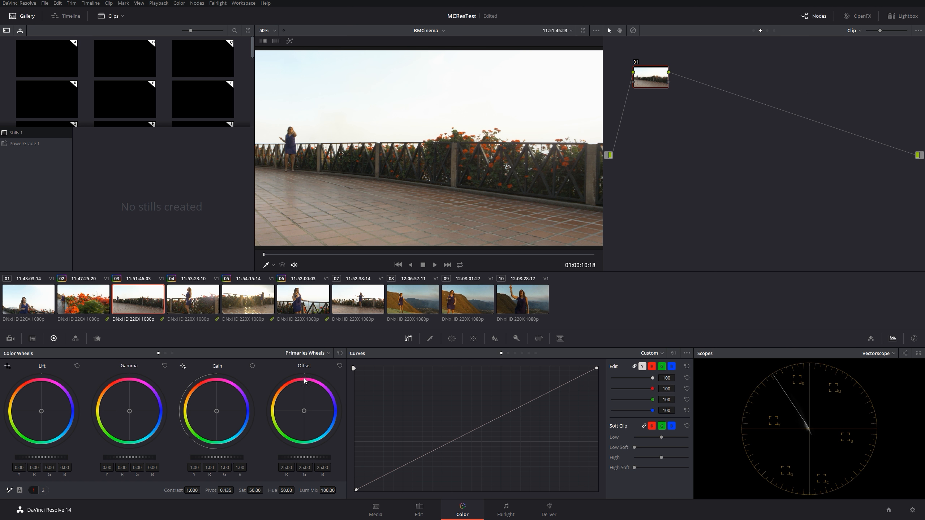
pyautogui.moveTo(242, 457); pyautogui.dragTo(222, 457)
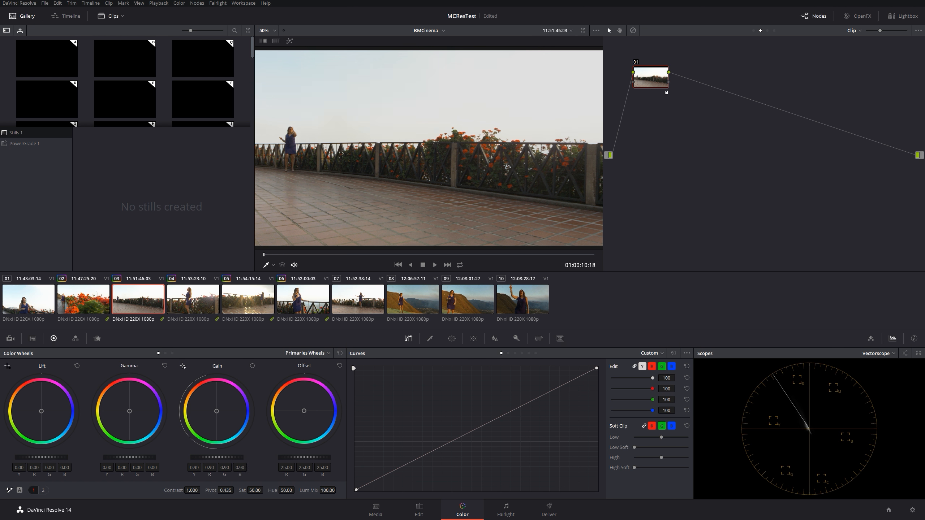
pyautogui.moveTo(119, 458); pyautogui.dragTo(115, 457)
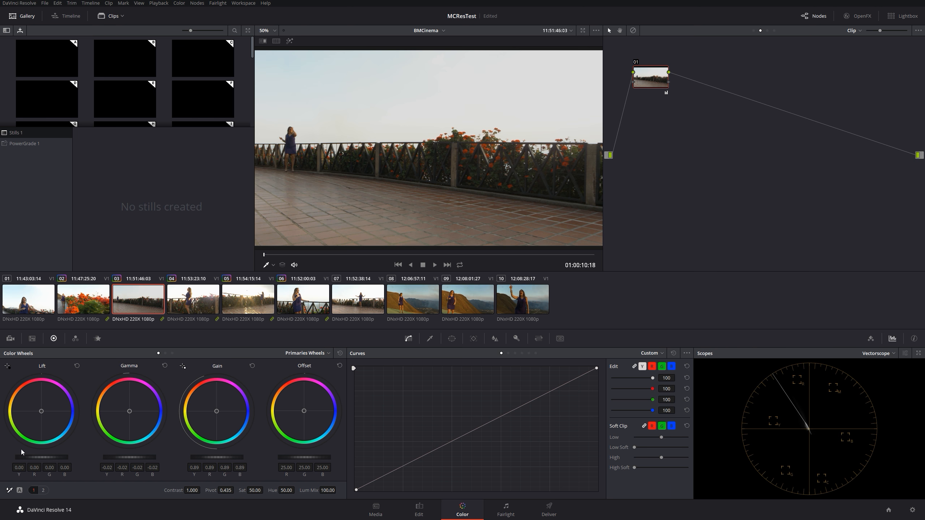
# - Tint clip 03's Gain toward blue (R 0.90, G 0.87, B 0.98), lower its Lift and toggle the node to compare
pyautogui.moveTo(218, 416); pyautogui.dragTo(221, 416)
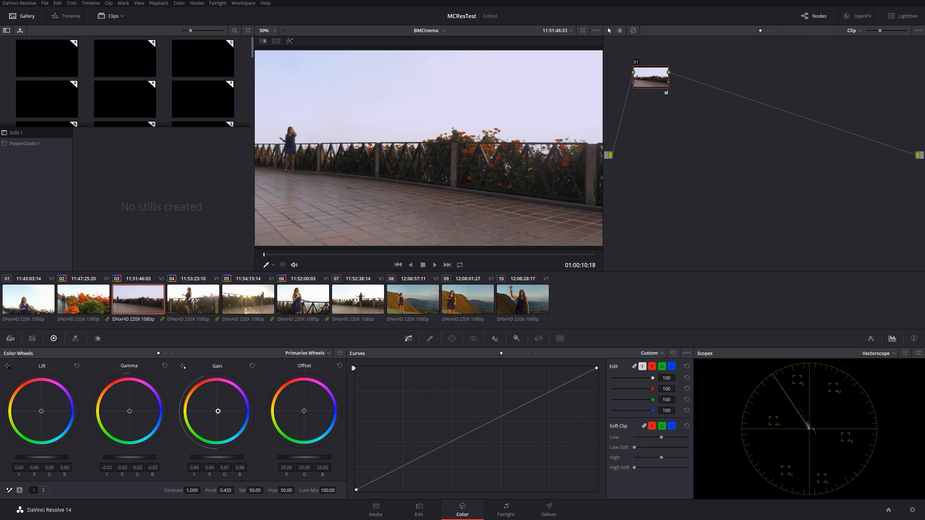
pyautogui.moveTo(34, 460); pyautogui.dragTo(31, 460)
pyautogui.click(634, 60)
pyautogui.click(634, 60)
# - Compare clip 03's Group Pre-Clip, Clip and Group Post-Clip node graphs, and go to clip 04
pyautogui.click(864, 30)
pyautogui.click(862, 43)
pyautogui.click(851, 34)
pyautogui.click(851, 47)
pyautogui.click(847, 34)
pyautogui.click(851, 40)
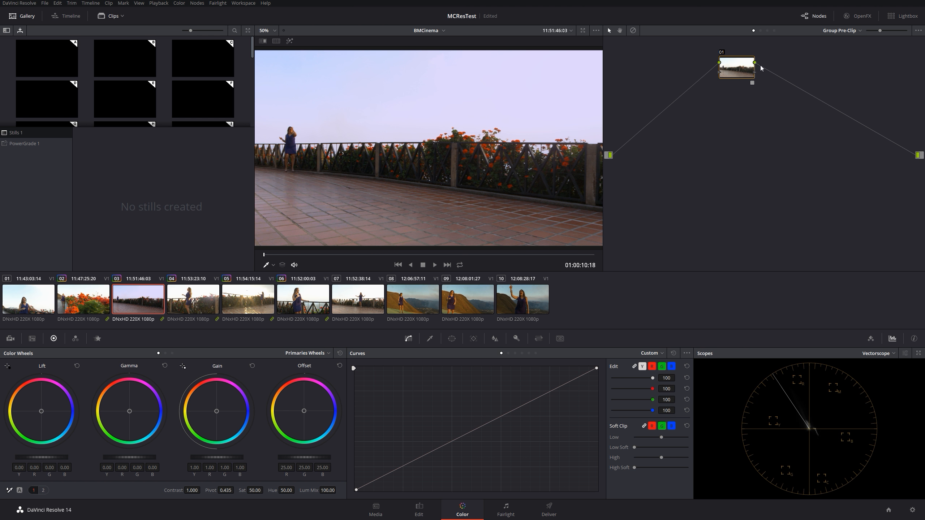
pyautogui.moveTo(729, 63); pyautogui.dragTo(694, 64)
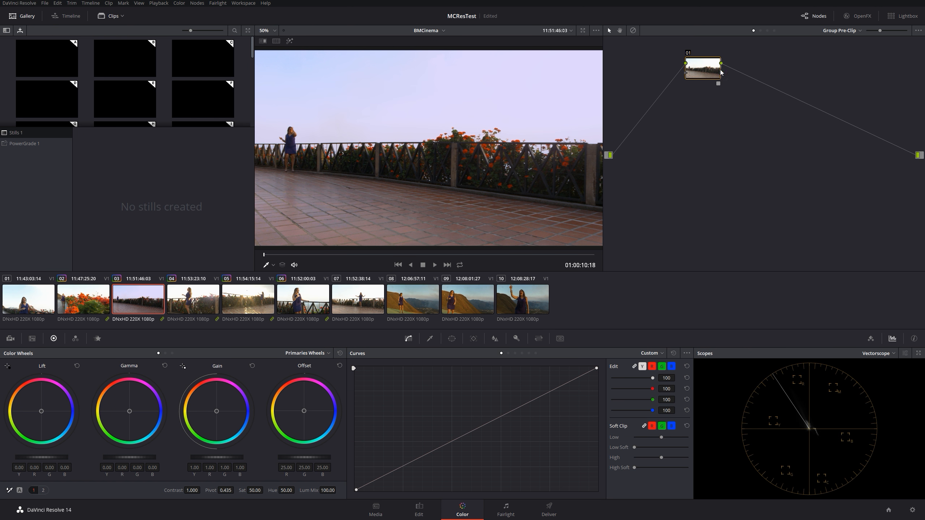
pyautogui.click(851, 32)
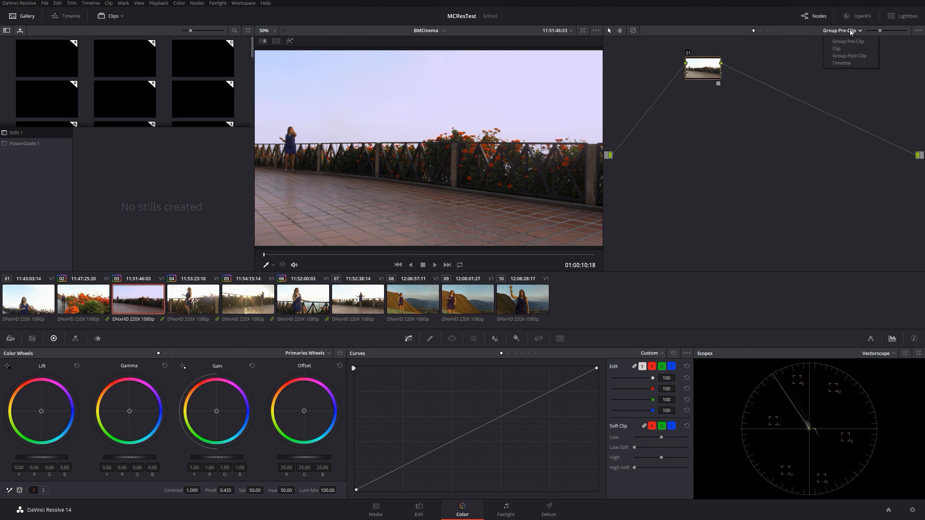
pyautogui.click(850, 54)
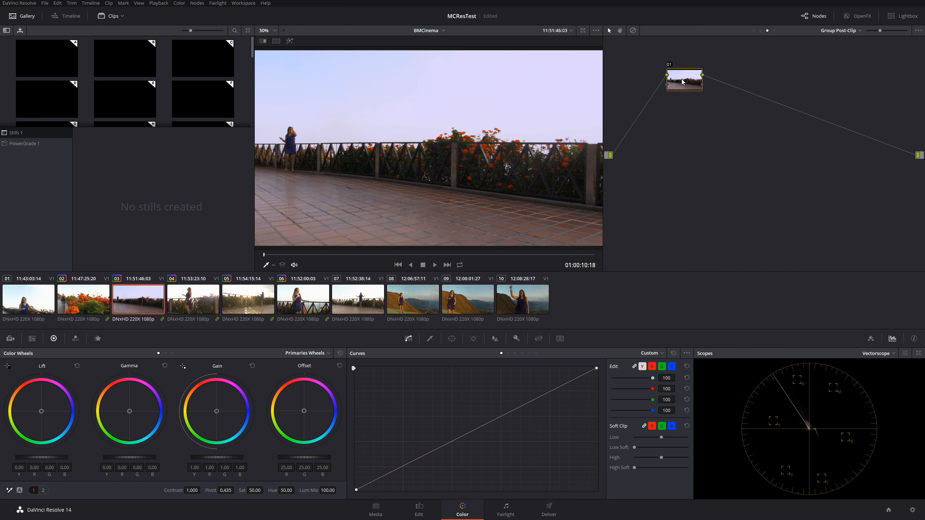
pyautogui.moveTo(682, 82); pyautogui.dragTo(703, 84)
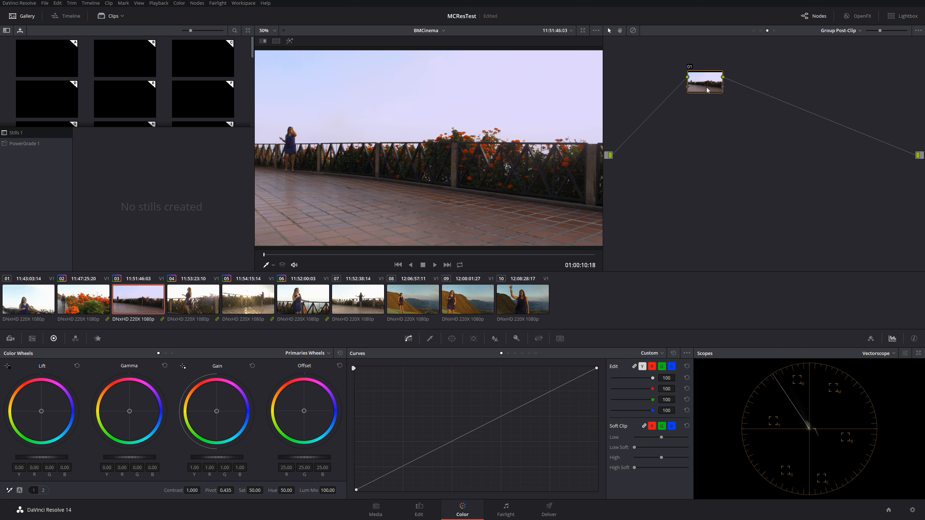
pyautogui.press('Down')
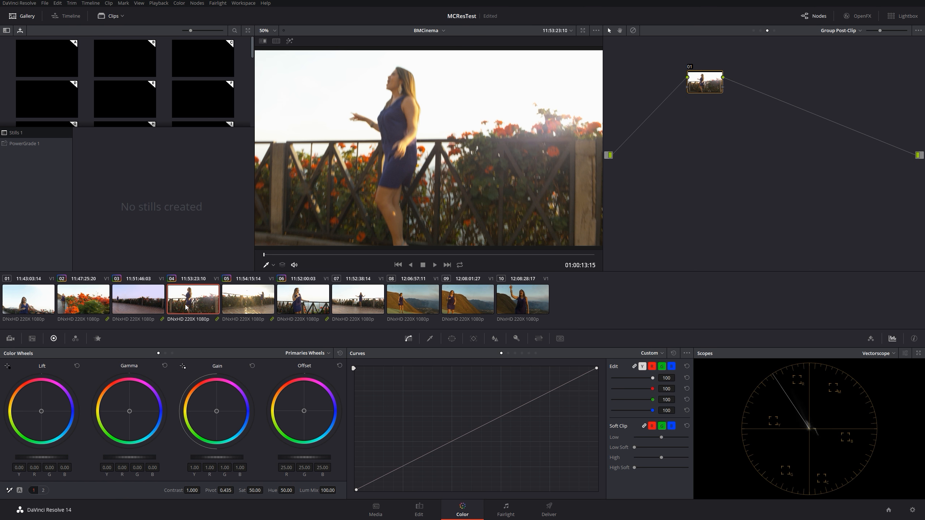
# - In Clip mode, tint clip 04's Gain toward blue (R 1.05, G 0.97, B 1.20), nudge Gamma and Lift, and set Saturation to 64.60
pyautogui.click(852, 34)
pyautogui.click(854, 47)
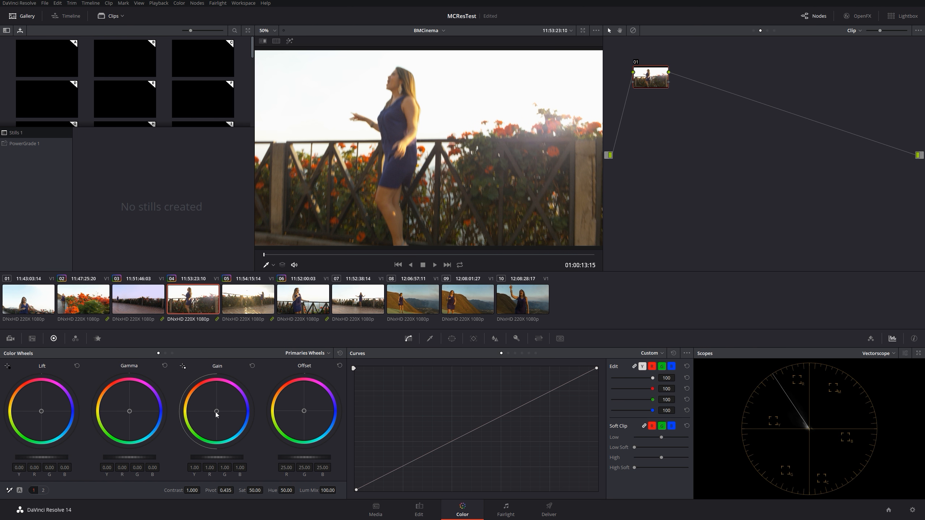
pyautogui.moveTo(216, 412); pyautogui.dragTo(220, 410)
pyautogui.moveTo(133, 412); pyautogui.dragTo(28, 398)
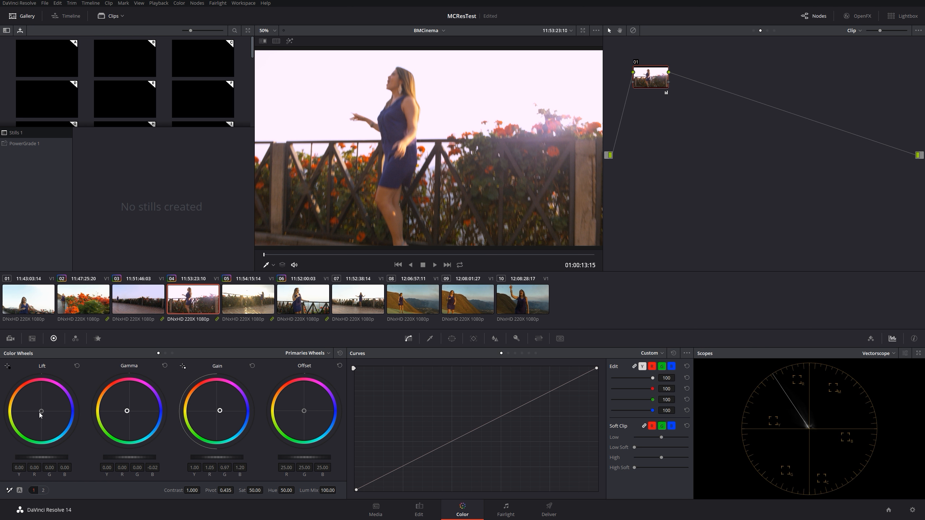
pyautogui.moveTo(42, 411); pyautogui.dragTo(42, 412)
pyautogui.moveTo(256, 490); pyautogui.dragTo(269, 489)
# - Set Hue to 58.20 on the group's post-clip node
pyautogui.click(861, 33)
pyautogui.click(870, 41)
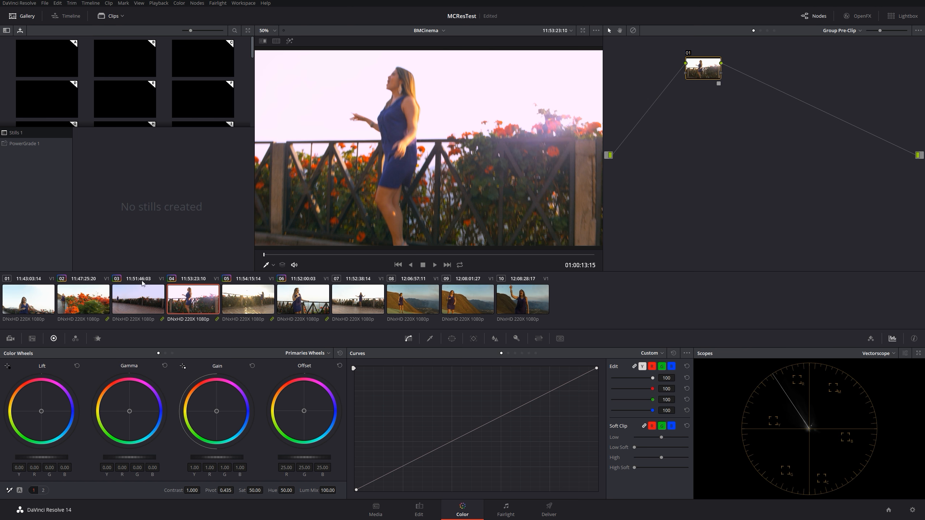
pyautogui.click(843, 31)
pyautogui.click(848, 60)
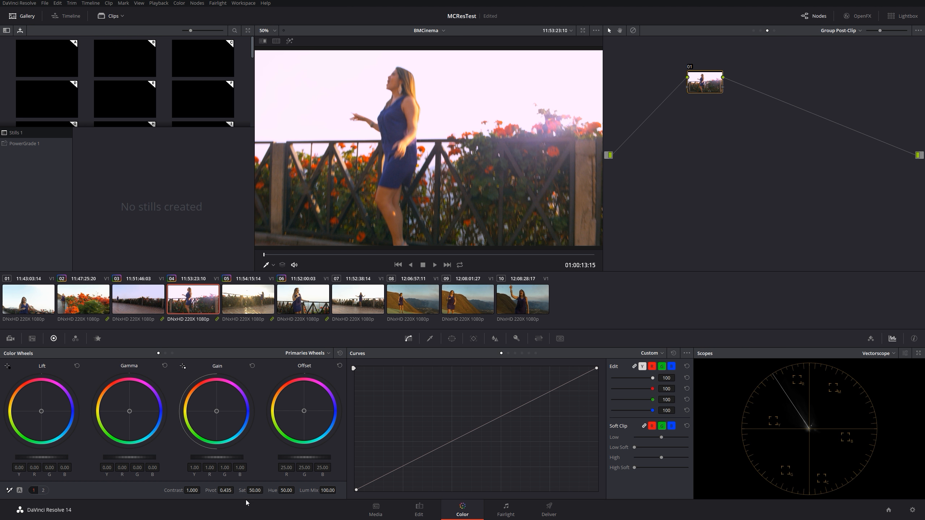
pyautogui.moveTo(286, 491); pyautogui.dragTo(291, 490)
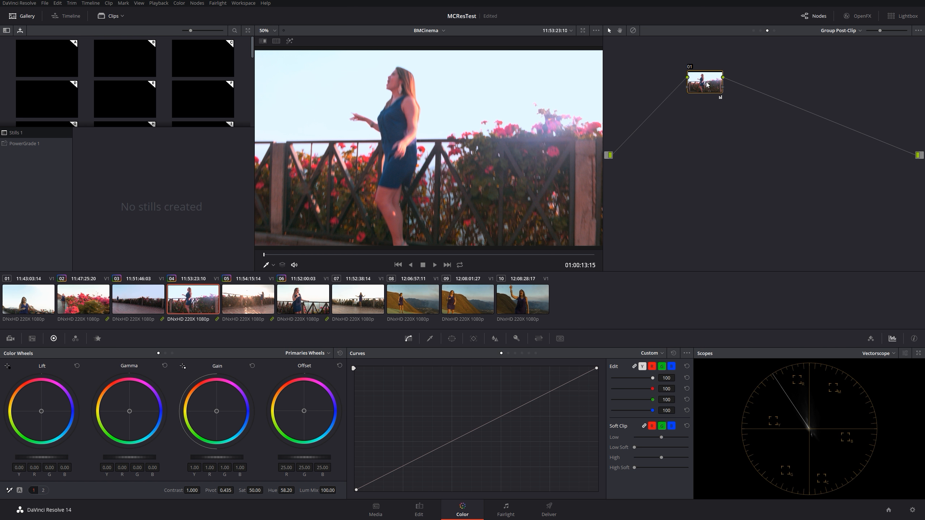
# - Return to the Group Pre-Clip graph and reset its grade to remove the shared Rec709 LUT
pyautogui.click(844, 32)
pyautogui.click(842, 46)
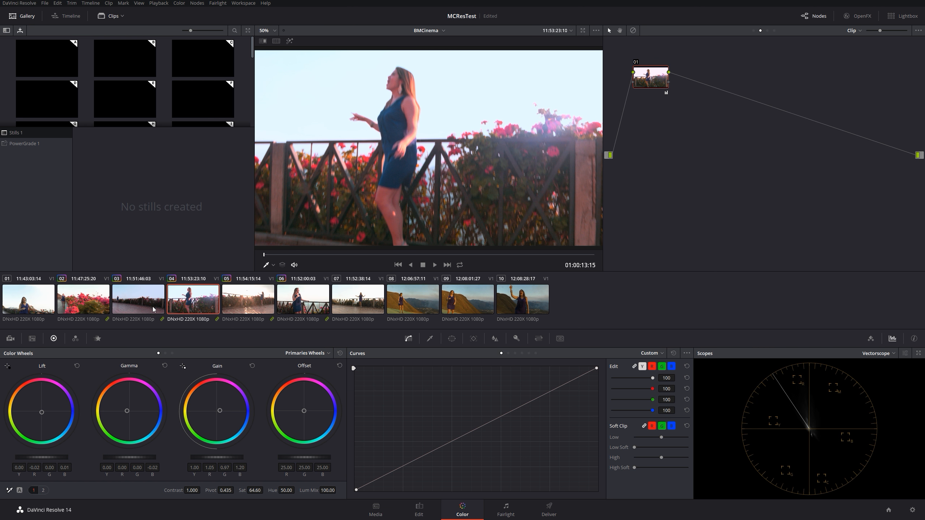
pyautogui.click(852, 30)
pyautogui.click(870, 41)
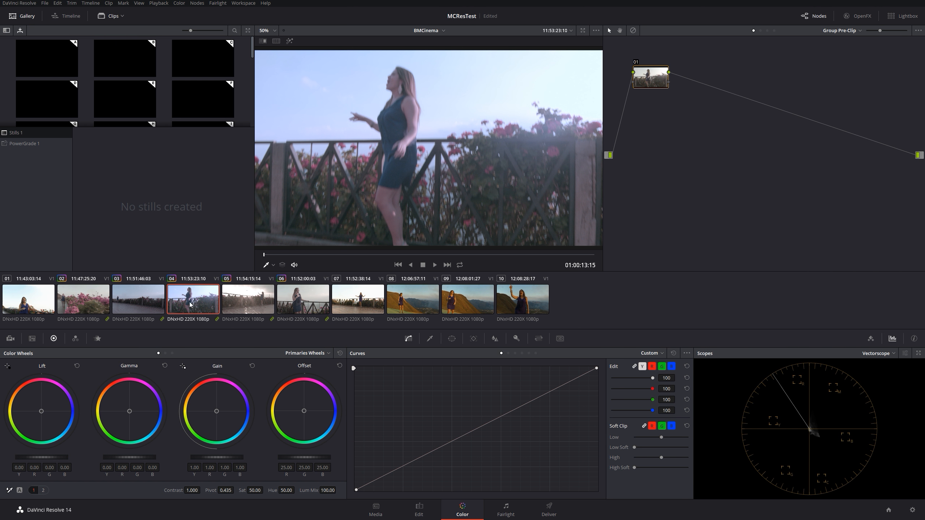
# - Switch to Clip mode and reset clip 04's individual grade
pyautogui.click(841, 31)
pyautogui.click(845, 49)
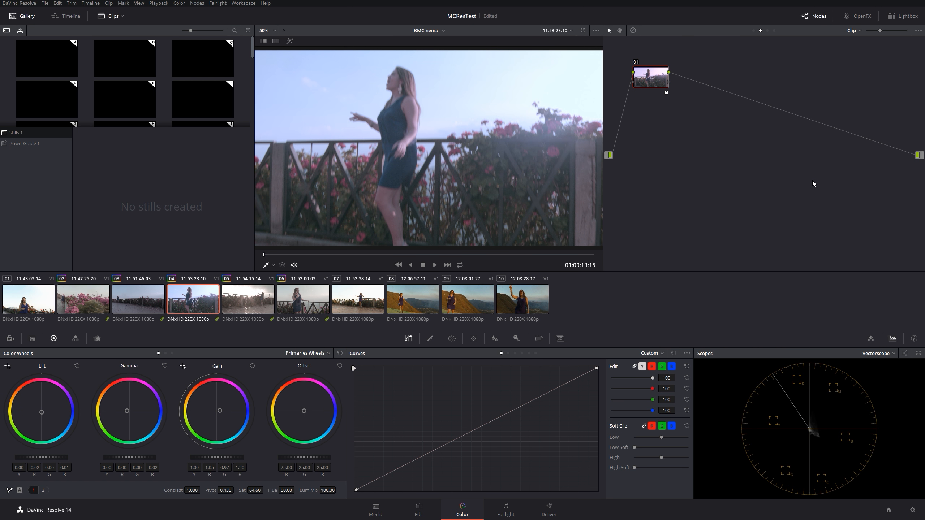
pyautogui.hotkey('shift', 'Home')
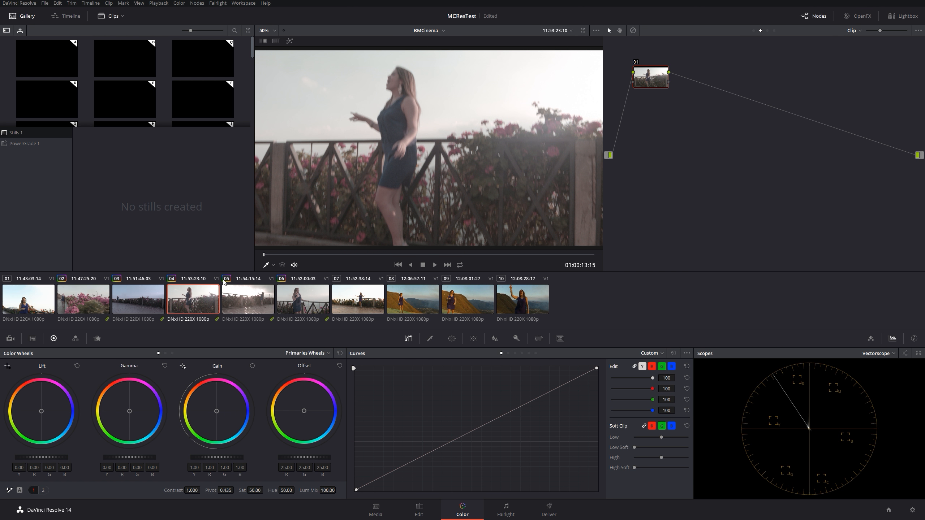
# - Switch to the Group Post-Clip graph, reset the group's shared hue adjustment, and go to clip 03
pyautogui.click(857, 30)
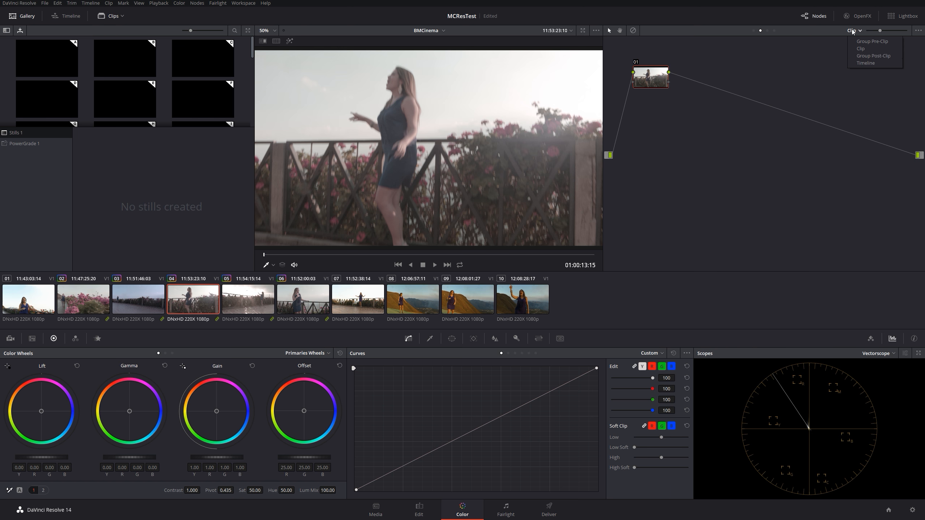
pyautogui.click(869, 57)
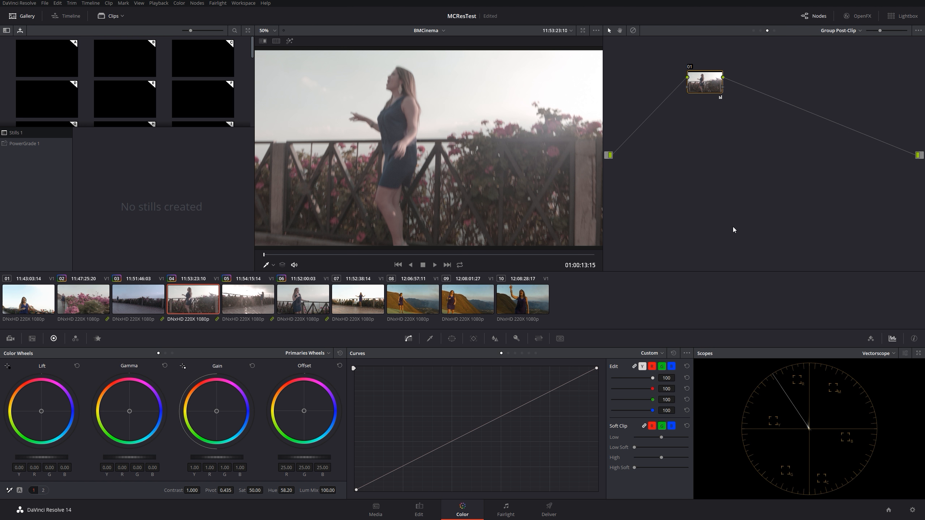
pyautogui.press('Up')
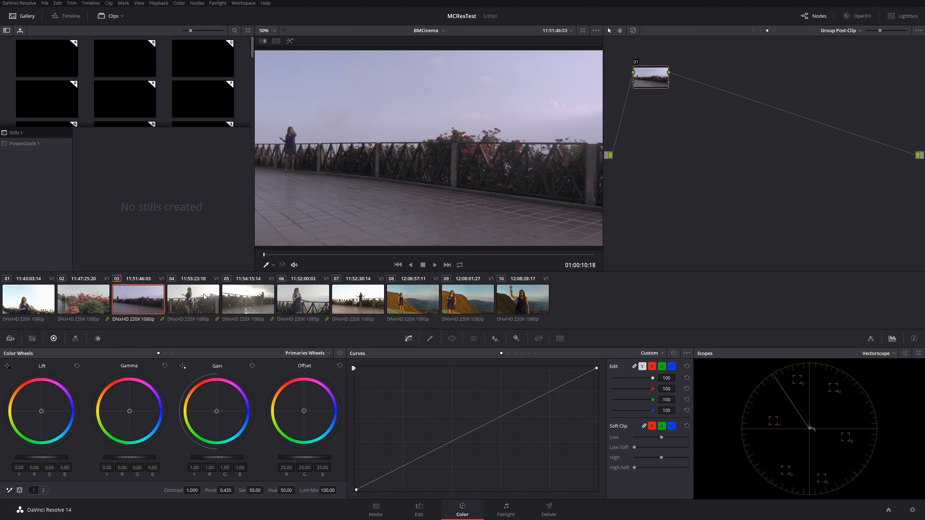
# - Review clips 03 to 06 of the group, comparing clip 05's Group Pre-Clip, Clip and Group Post-Clip node graphs
pyautogui.click(224, 307)
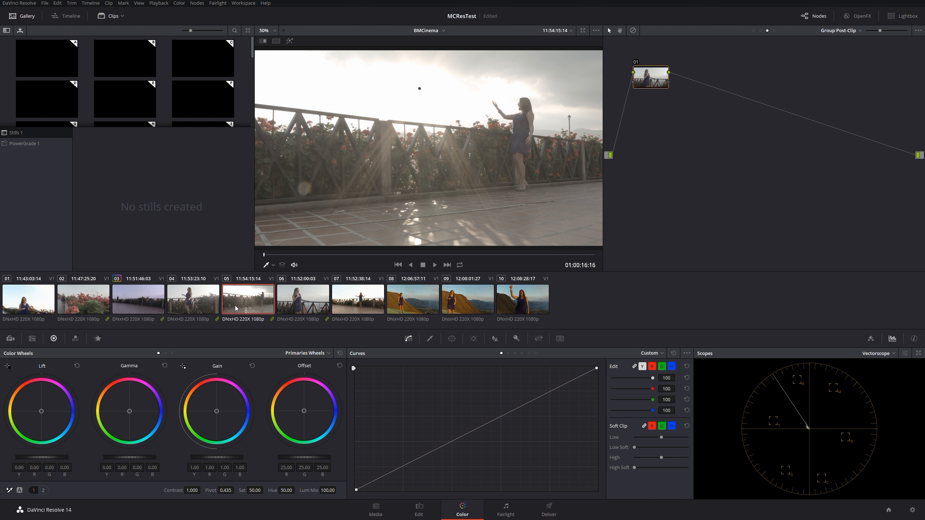
pyautogui.click(179, 313)
pyautogui.click(138, 294)
pyautogui.click(196, 293)
pyautogui.click(259, 291)
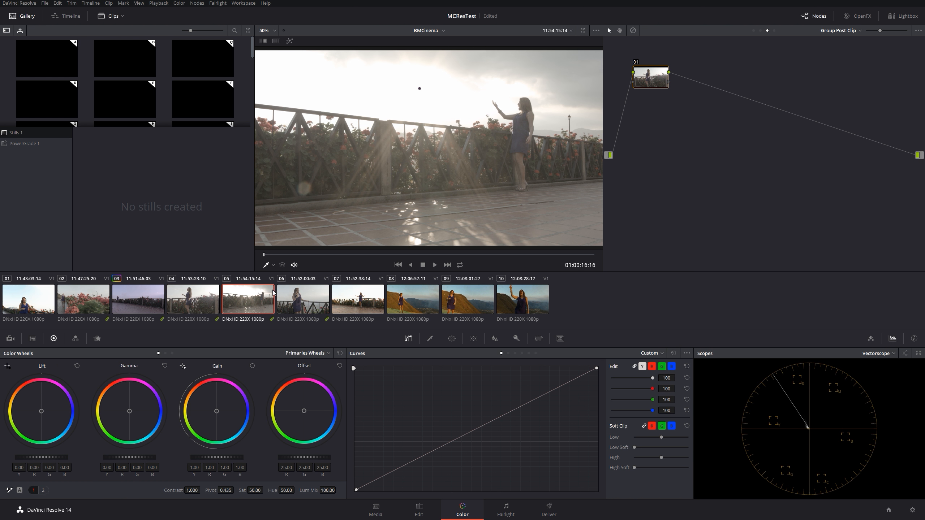
pyautogui.click(290, 311)
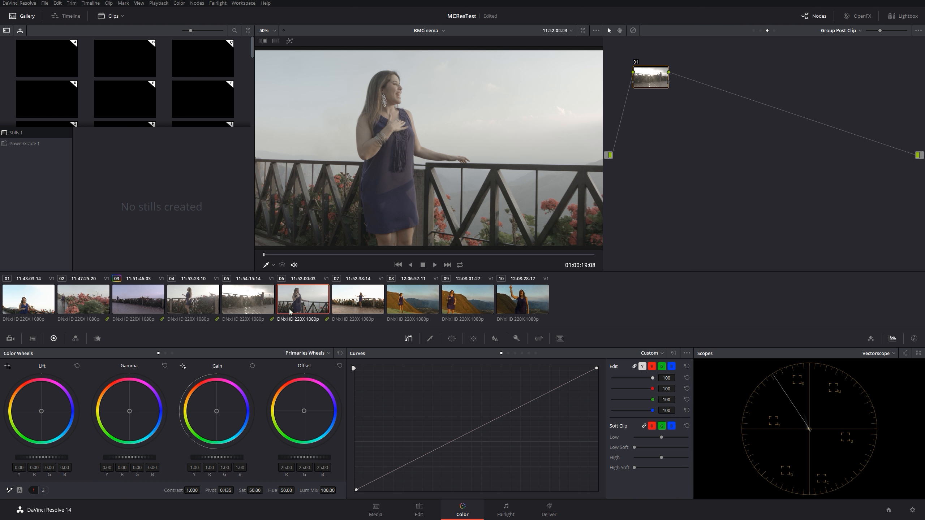
pyautogui.click(247, 304)
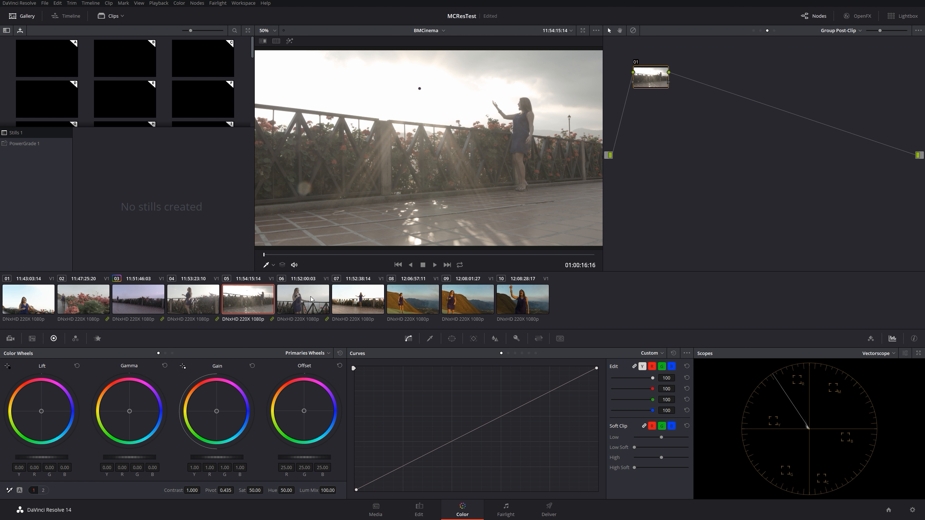
pyautogui.click(824, 32)
pyautogui.click(832, 42)
pyautogui.click(856, 32)
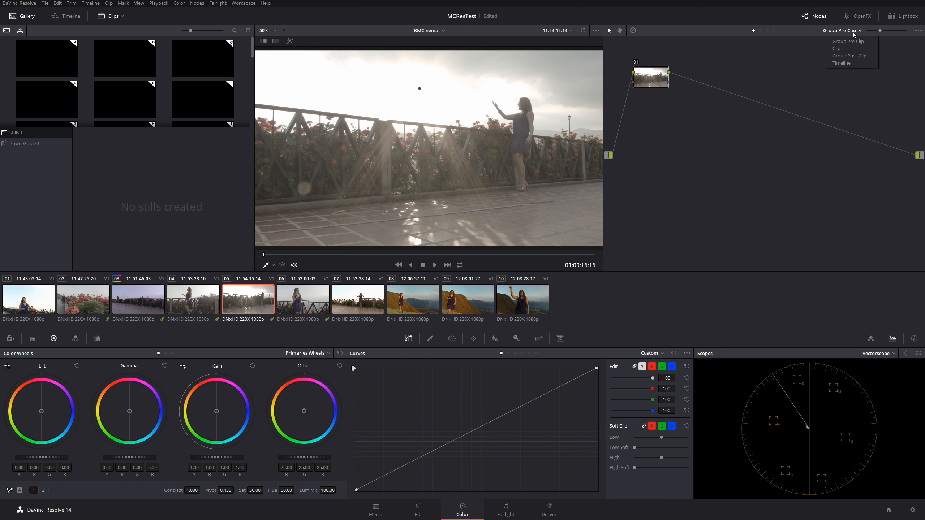
pyautogui.click(844, 51)
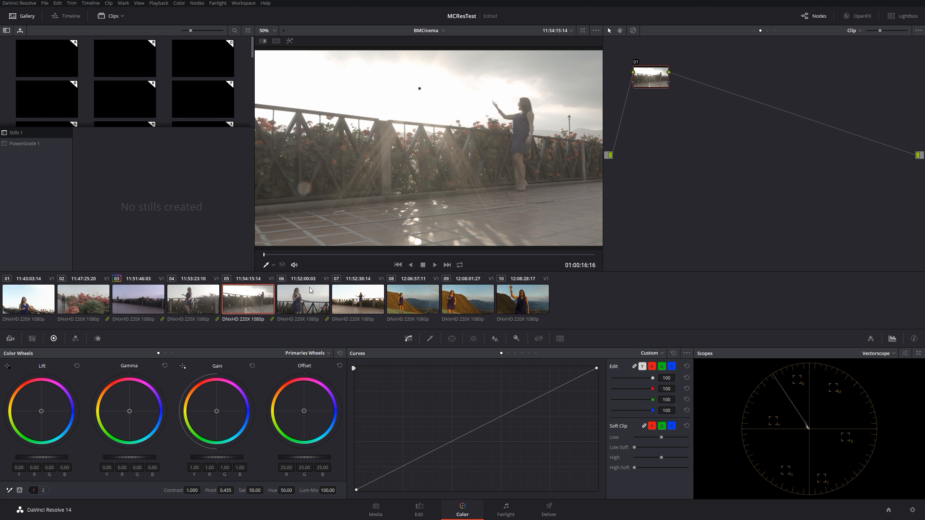
pyautogui.click(857, 33)
pyautogui.click(865, 57)
# - Browse the grouped clips and inspect the existing group's Assign to Group, Load, Rename and Delete options on clip 02
pyautogui.click(210, 309)
pyautogui.click(228, 302)
pyautogui.click(155, 307)
pyautogui.click(237, 303)
pyautogui.click(108, 294)
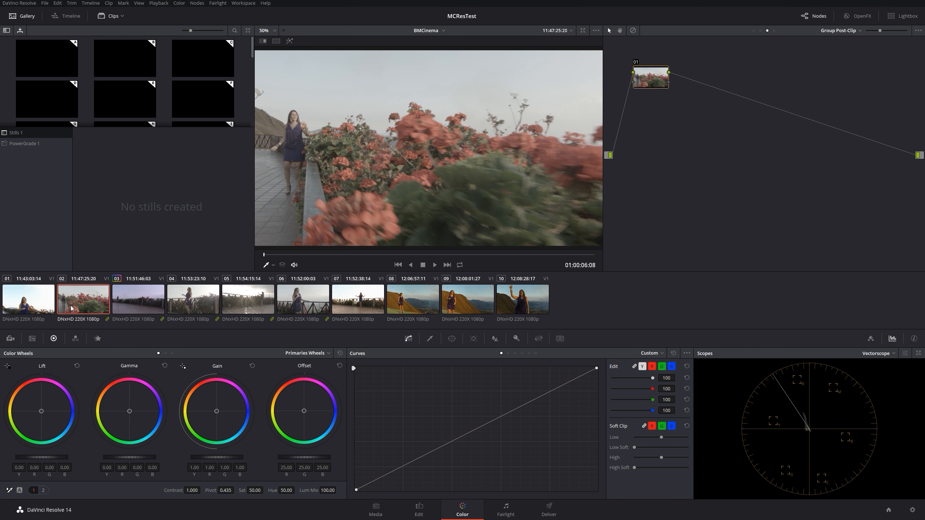
pyautogui.rightClick(85, 300)
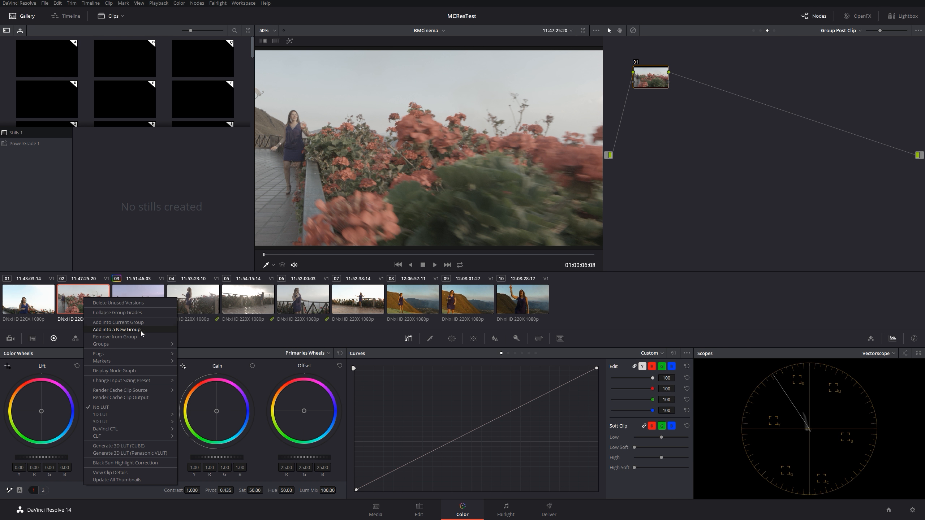
pyautogui.moveTo(142, 345)
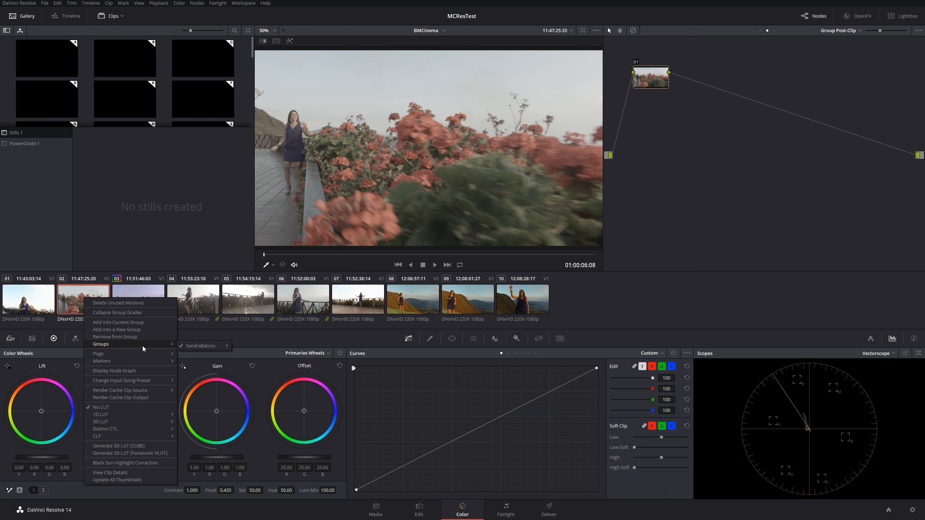
pyautogui.moveTo(194, 346)
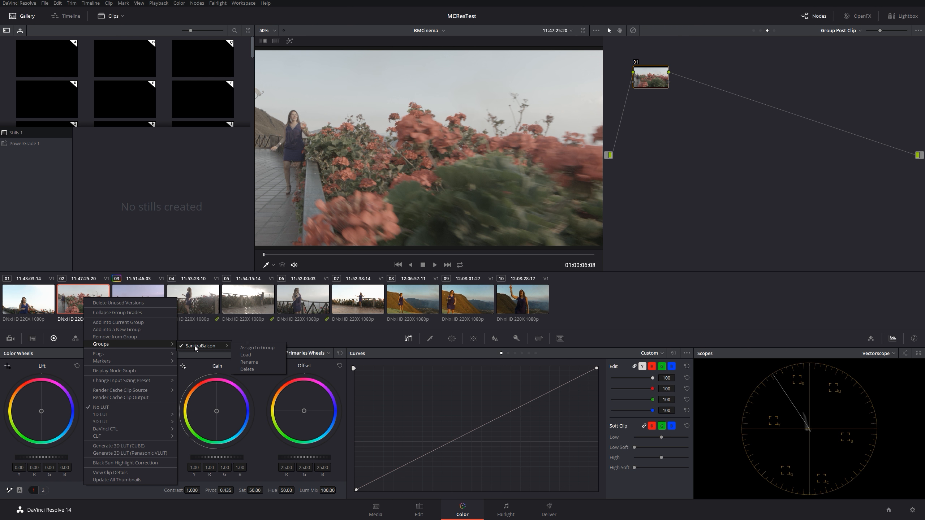
pyautogui.click(257, 347)
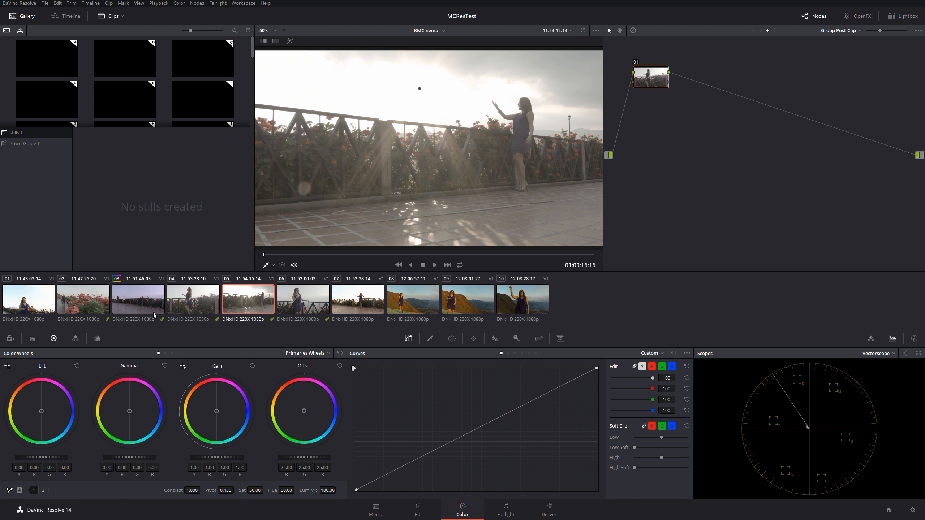
pyautogui.click(153, 305)
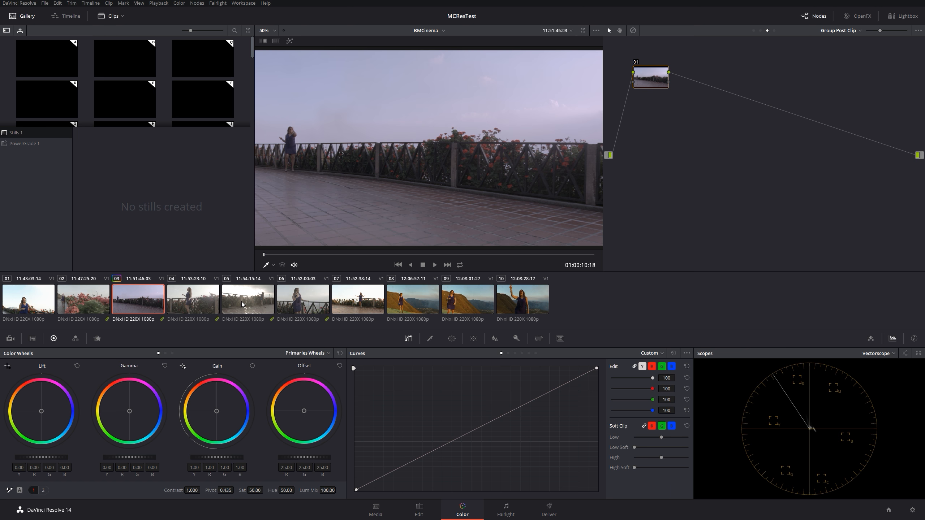
pyautogui.click(242, 304)
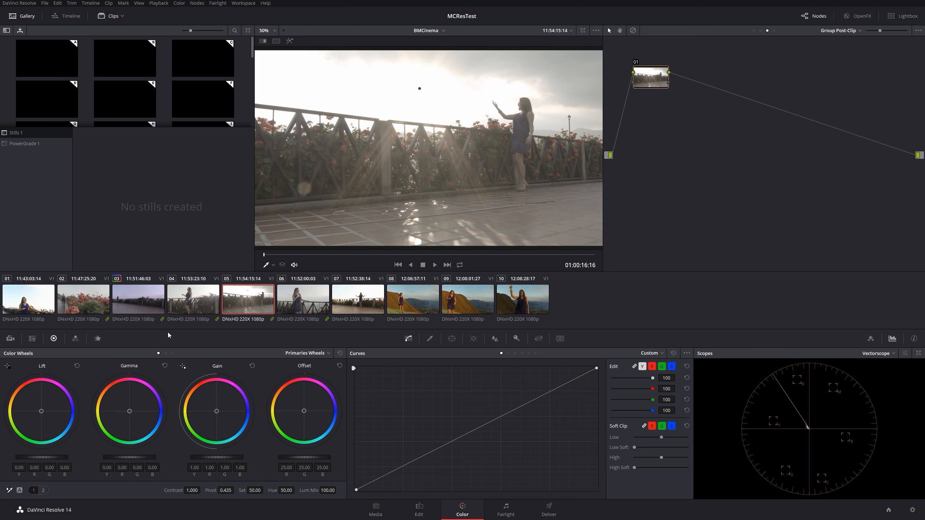
pyautogui.click(87, 300)
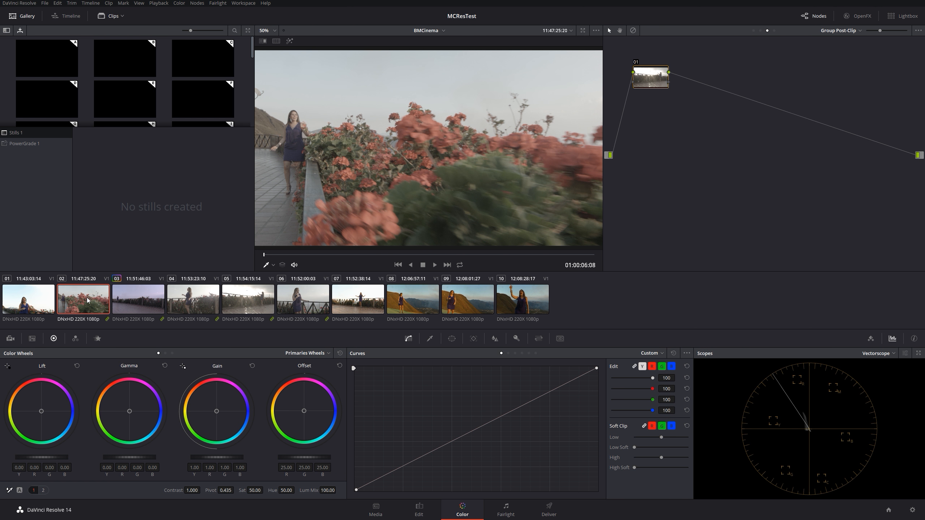
pyautogui.rightClick(88, 300)
pyautogui.click(84, 286)
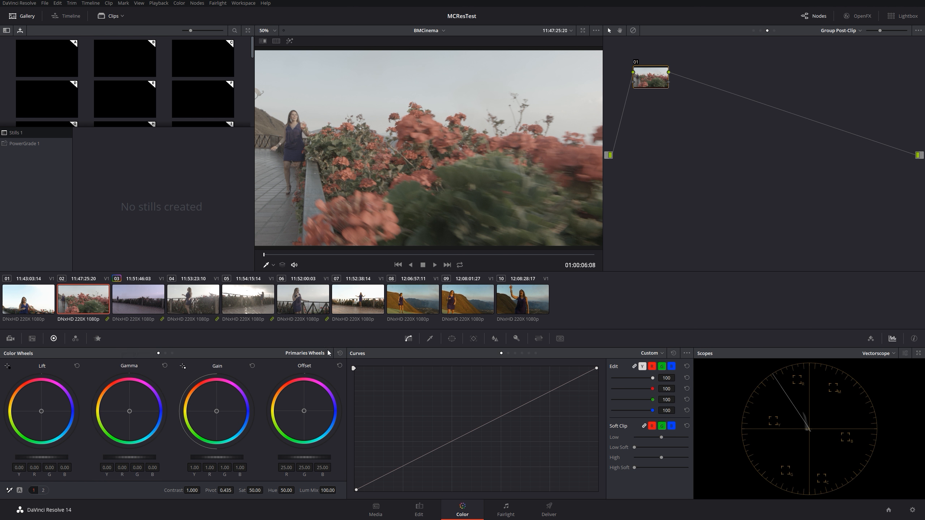
# - Create a local version named "Réalisateur" for clip 08, copying all marks, and check it in the clip's version list
pyautogui.click(405, 298)
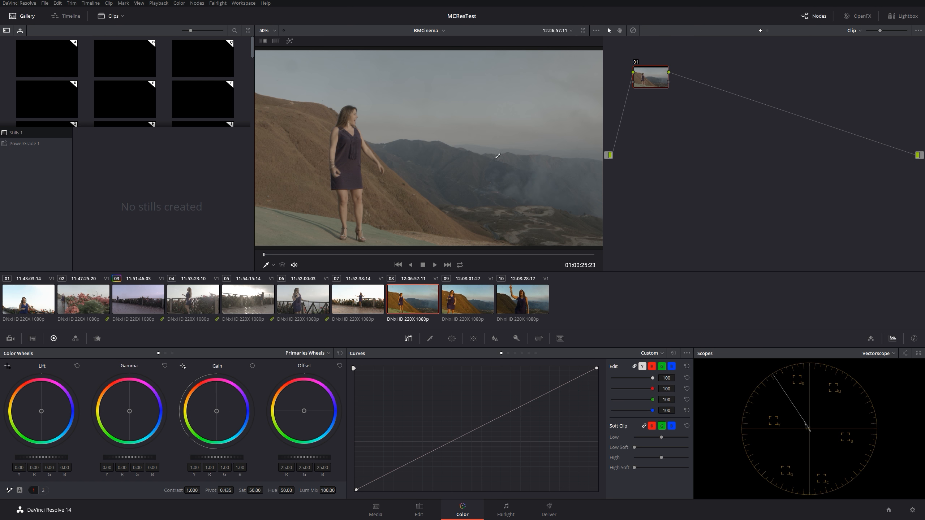
pyautogui.rightClick(428, 302)
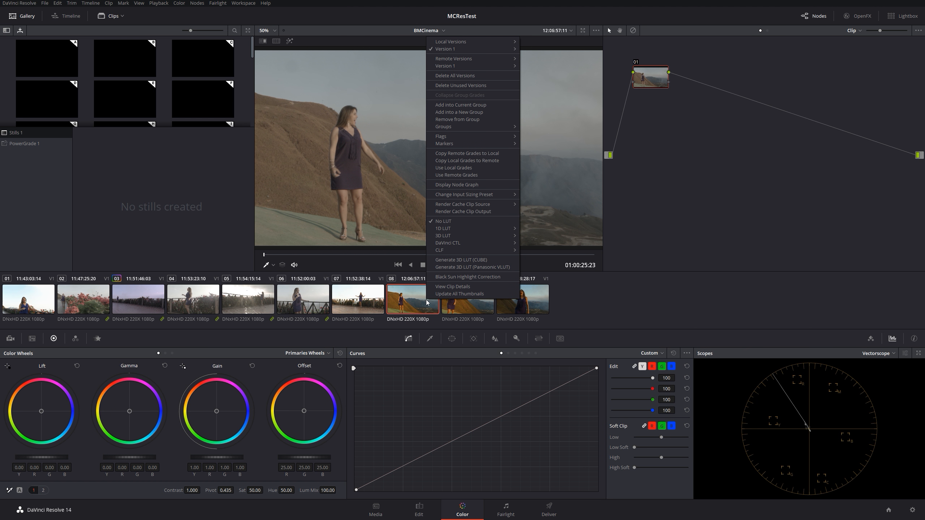
pyautogui.moveTo(506, 42)
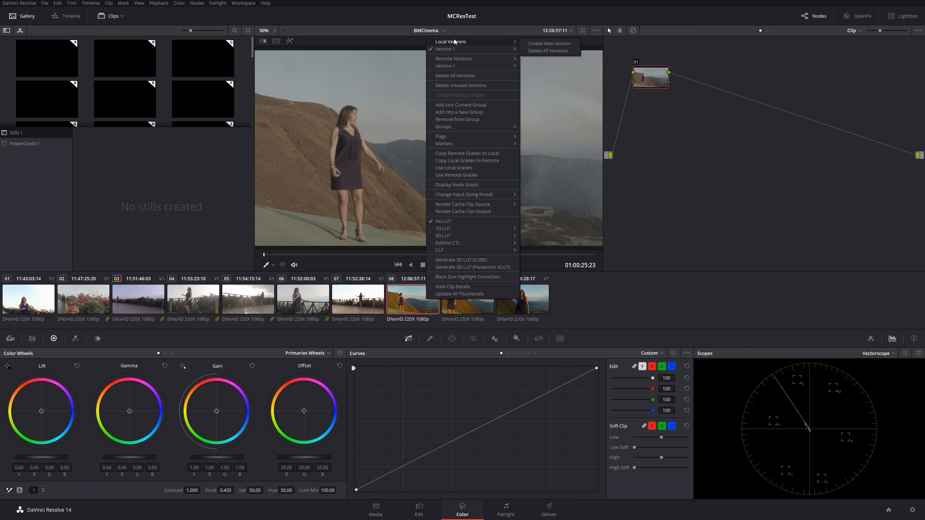
pyautogui.click(550, 43)
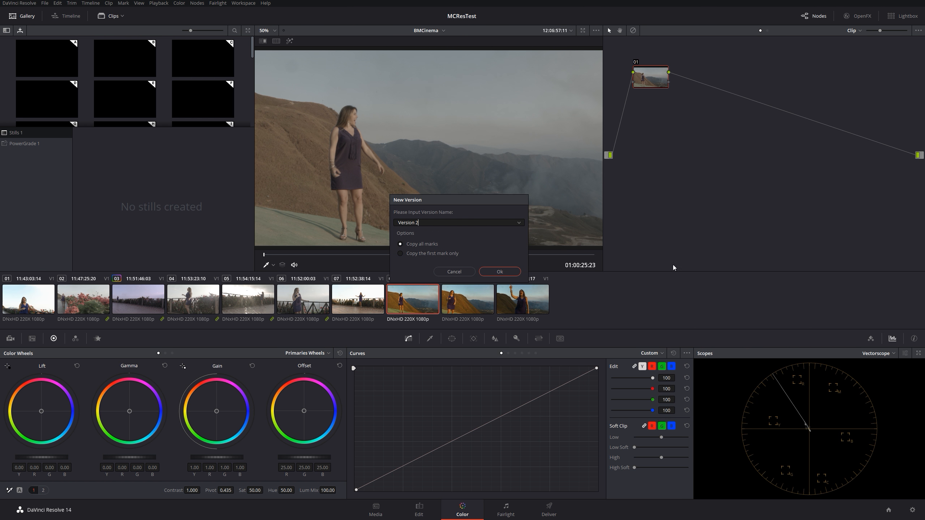
pyautogui.press('BackSpace')
pyautogui.press('BackSpace')
pyautogui.press('BackSpace')
pyautogui.press('BackSpace')
pyautogui.press('BackSpace')
pyautogui.press('BackSpace')
pyautogui.press('BackSpace')
pyautogui.write('Réalisateur')
pyautogui.click(514, 274)
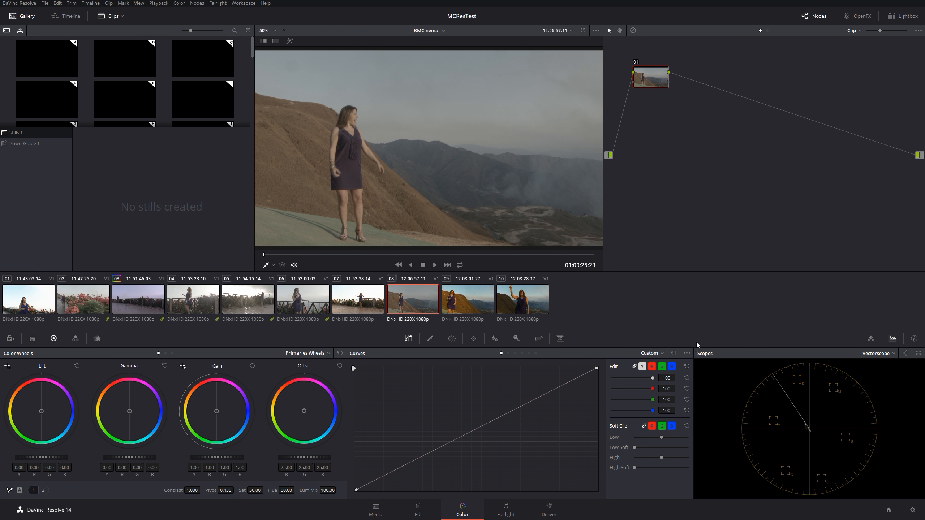
pyautogui.rightClick(416, 301)
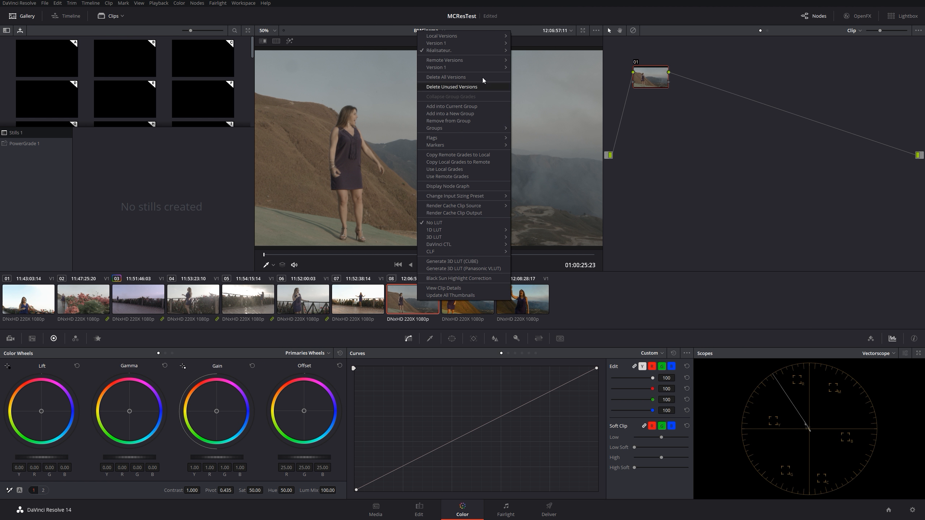
pyautogui.moveTo(478, 50)
pyautogui.click(652, 309)
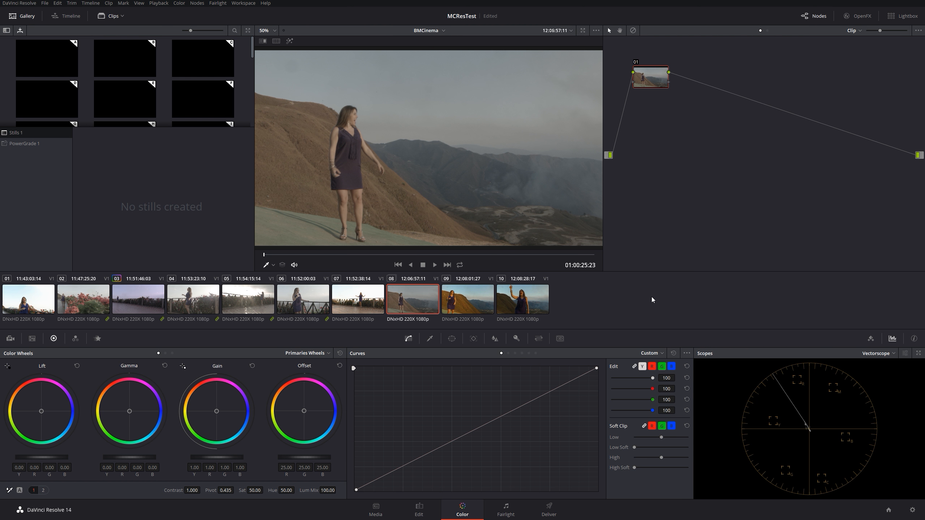
# - Grade the Réalisateur version with a LUT on node 01 and Gain R 1.07, G 1.06, B 1.17 on a second serial node
pyautogui.rightClick(651, 82)
pyautogui.click(725, 177)
pyautogui.moveTo(648, 75); pyautogui.dragTo(717, 72)
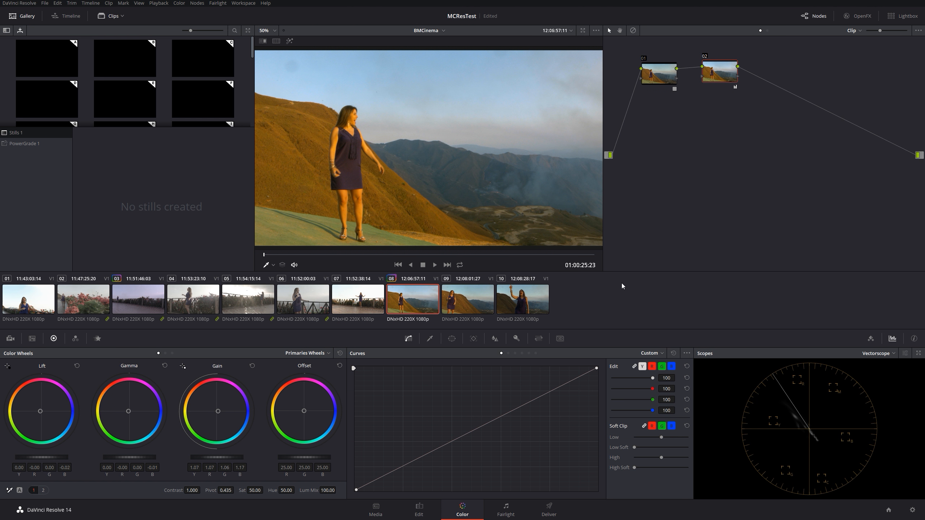
# - Create another local version named "étalonneur" for clip 08, copying all marks
pyautogui.rightClick(405, 306)
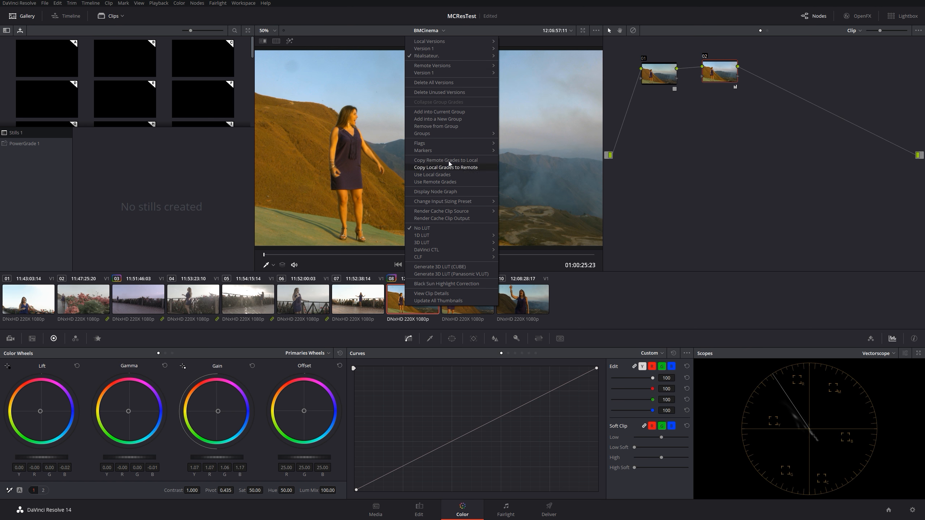
pyautogui.moveTo(469, 42)
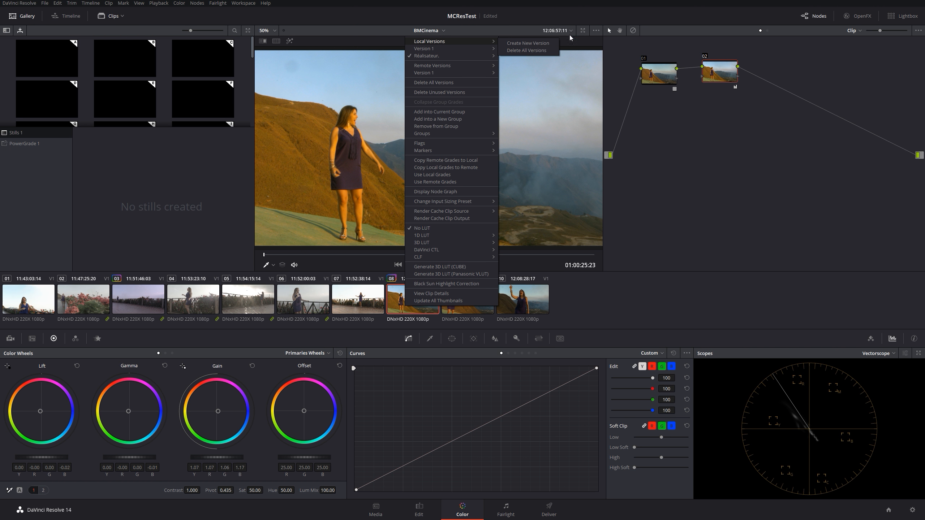
pyautogui.click(528, 43)
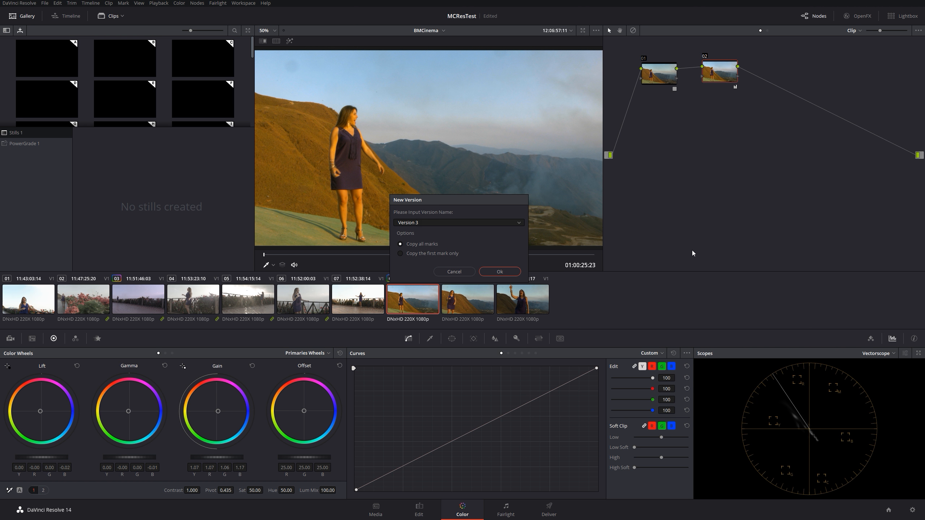
pyautogui.press('BackSpace')
pyautogui.press('BackSpace')
pyautogui.press('BackSpace')
pyautogui.press('BackSpace')
pyautogui.press('BackSpace')
pyautogui.press('BackSpace')
pyautogui.press('BackSpace')
pyautogui.press('BackSpace')
pyautogui.write('étalonneur')
pyautogui.click(492, 272)
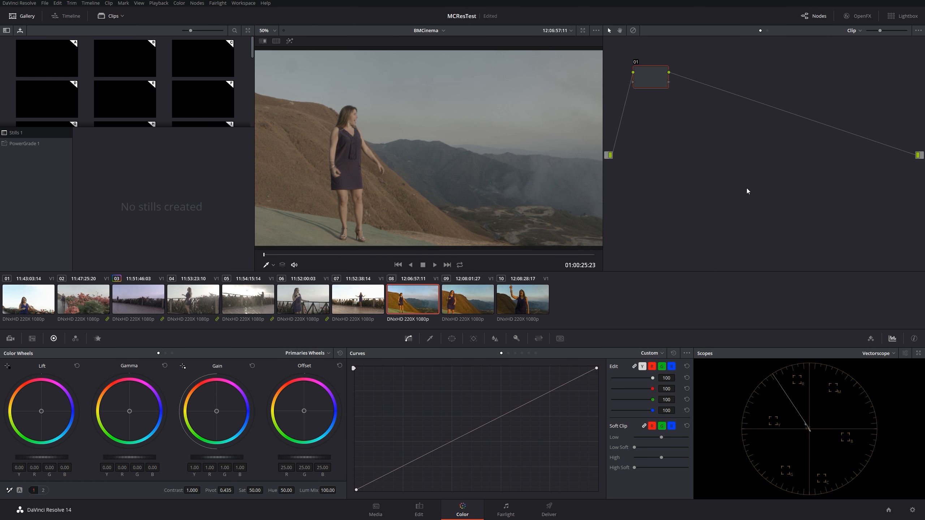
# - Apply a 3D LUT to node 01 of clip 08's étalonneur version
pyautogui.rightClick(657, 71)
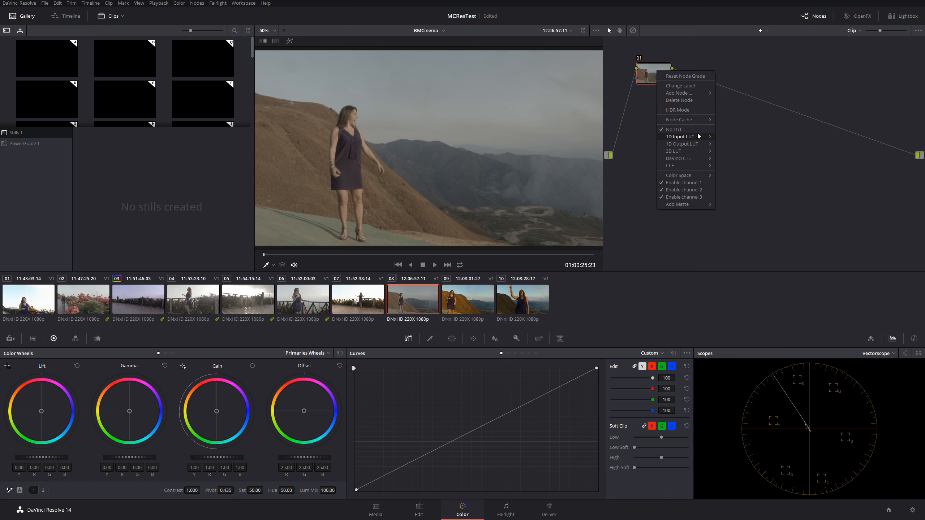
pyautogui.moveTo(703, 151)
pyautogui.moveTo(746, 168)
pyautogui.click(862, 234)
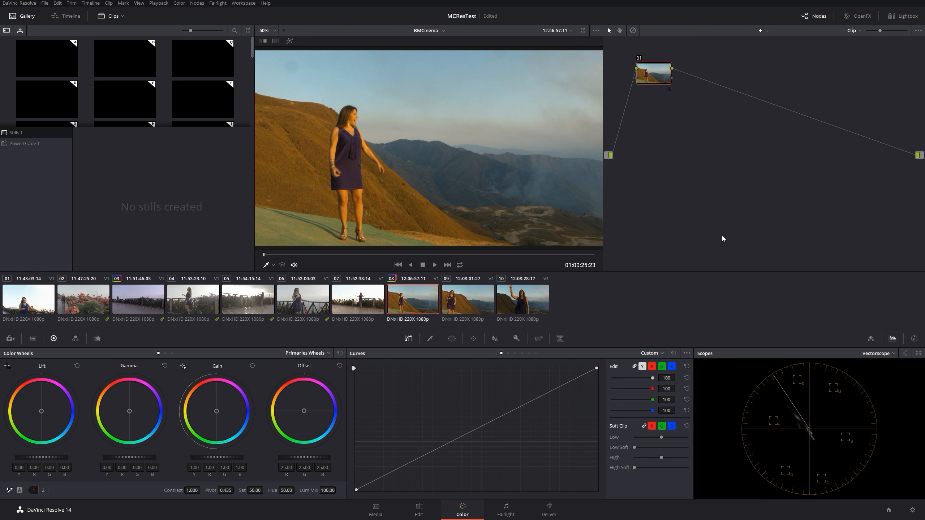
# - Add a serial node with Saturation 84.80, Hue 41.80 and Gamma R 0.02, G -0.01, B 0.03
pyautogui.hotkey('alt', 's')
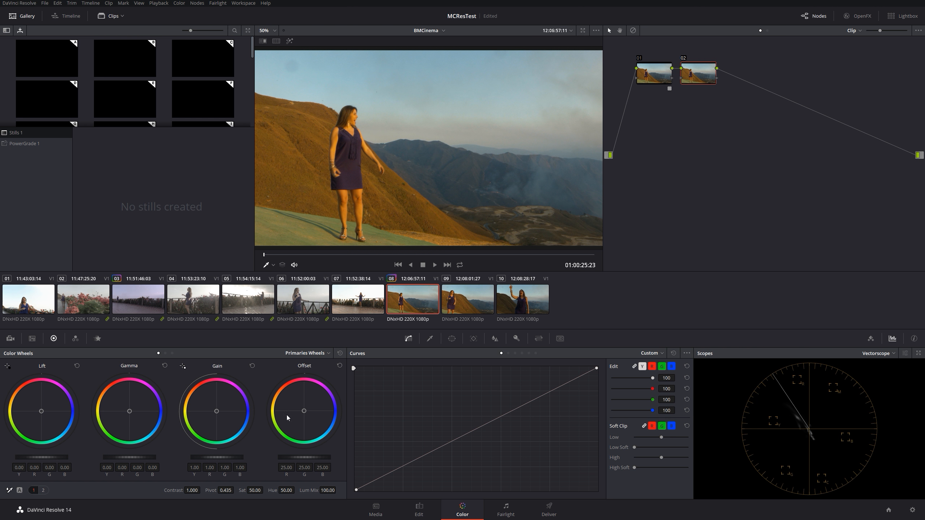
pyautogui.moveTo(256, 489); pyautogui.dragTo(296, 491)
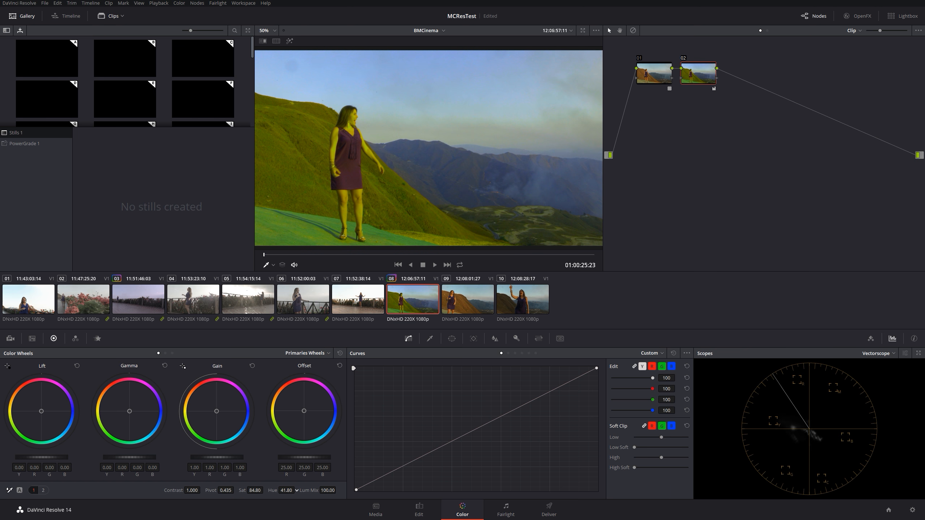
pyautogui.moveTo(130, 412); pyautogui.dragTo(132, 409)
# - Switch clip 08 to its Réalisateur local version, and back to the étalonneur local version
pyautogui.rightClick(420, 303)
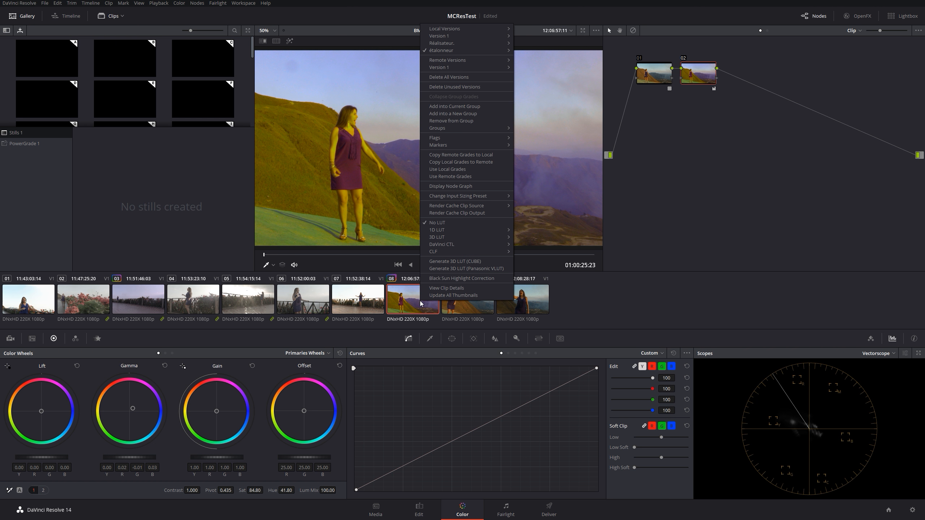
pyautogui.moveTo(464, 44)
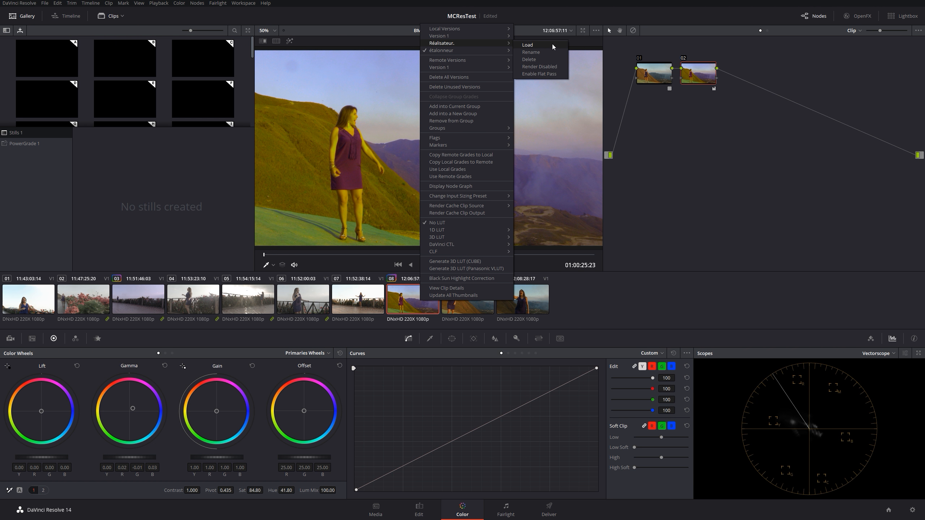
pyautogui.click(550, 45)
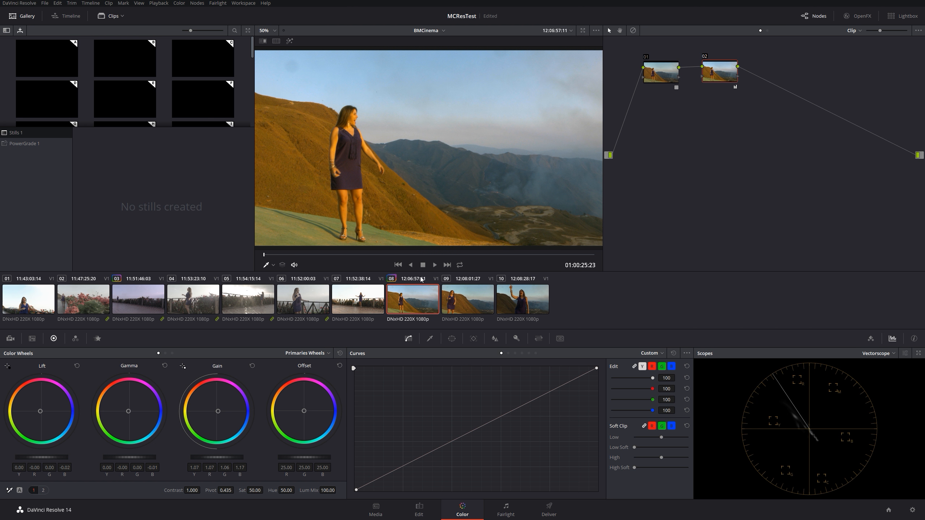
pyautogui.rightClick(421, 290)
pyautogui.moveTo(481, 37)
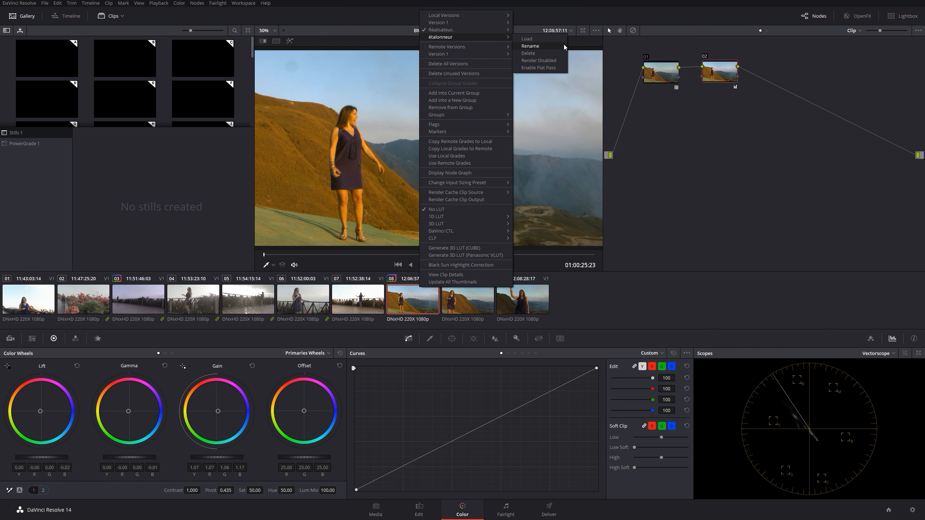
pyautogui.click(526, 39)
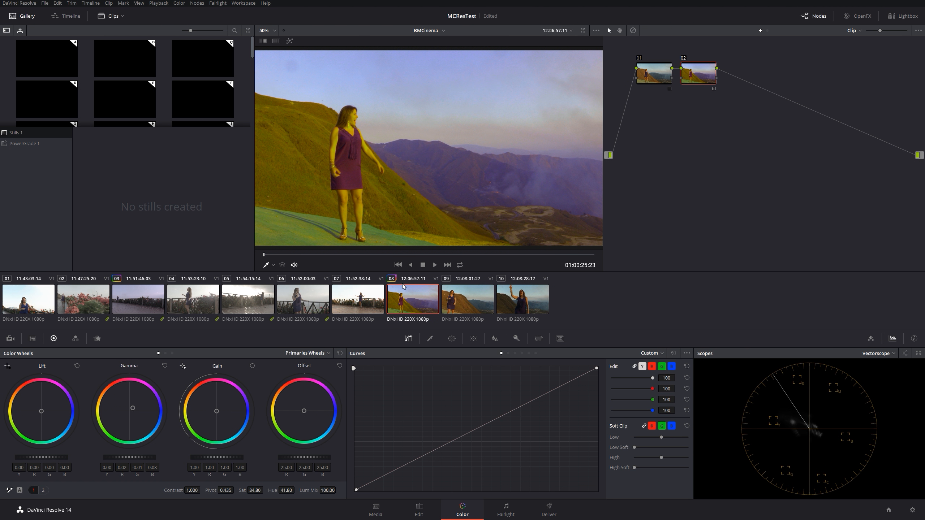
pyautogui.rightClick(408, 306)
pyautogui.moveTo(455, 40)
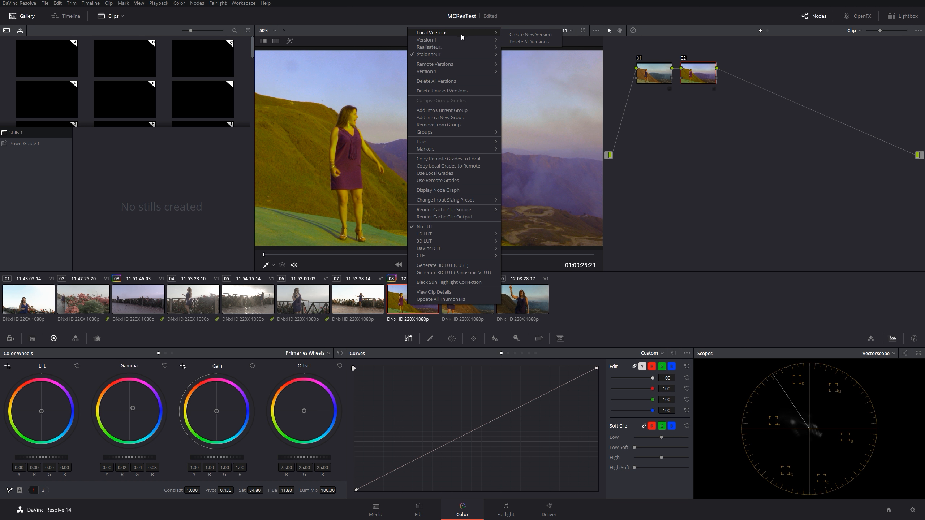
pyautogui.moveTo(459, 69)
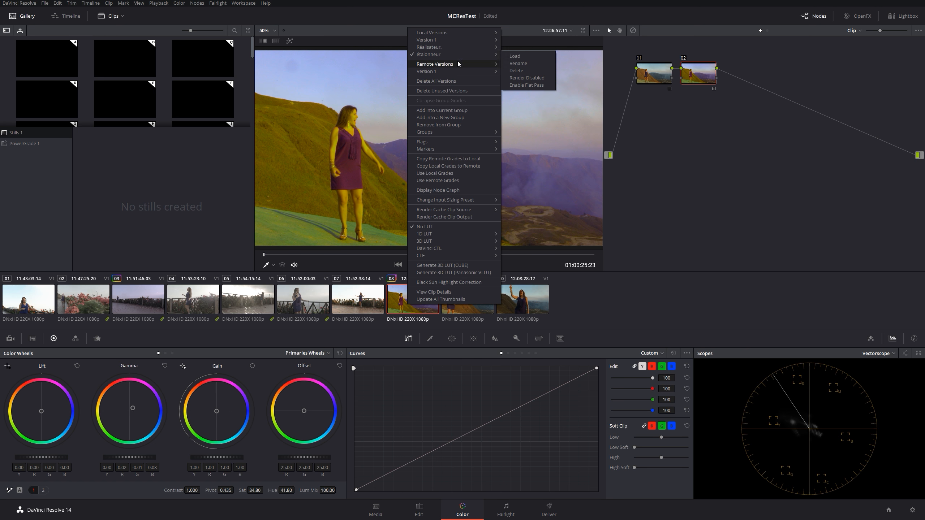
pyautogui.click(680, 168)
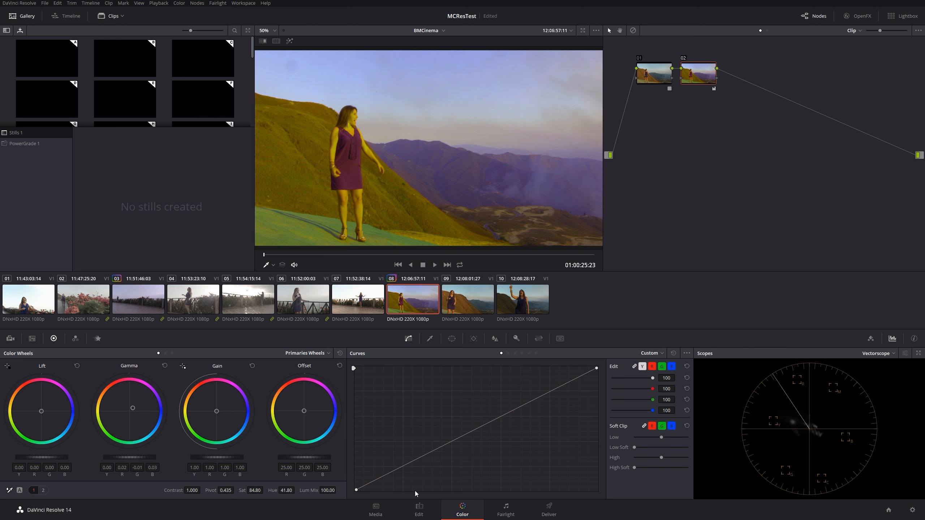
# - Split the ninth clip of the edit timeline at 01:00:34:08 and return to the Color page
pyautogui.click(419, 510)
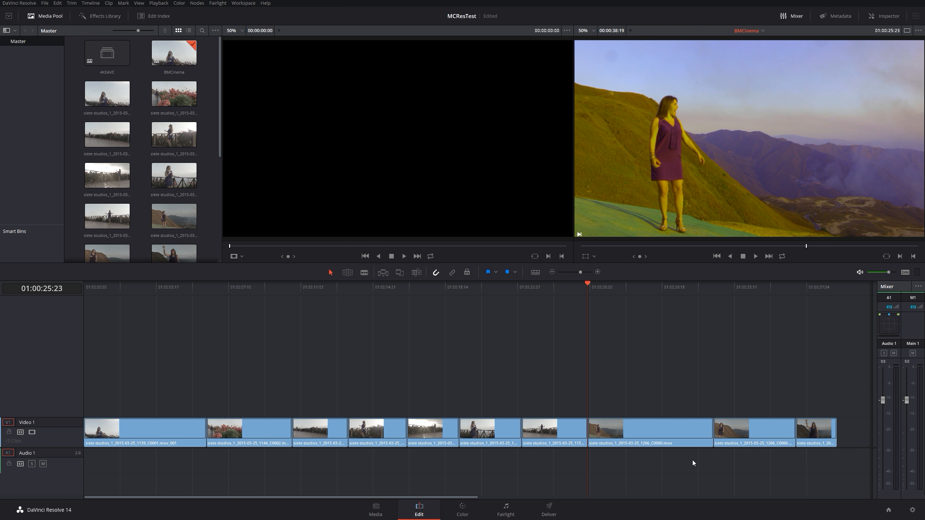
pyautogui.click(740, 428)
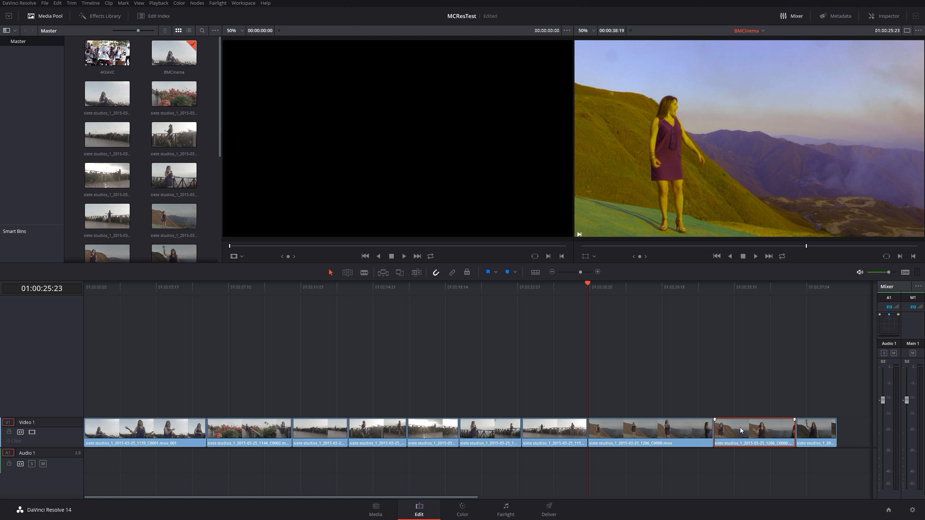
pyautogui.click(750, 287)
pyautogui.press('b')
pyautogui.click(751, 435)
pyautogui.click(462, 510)
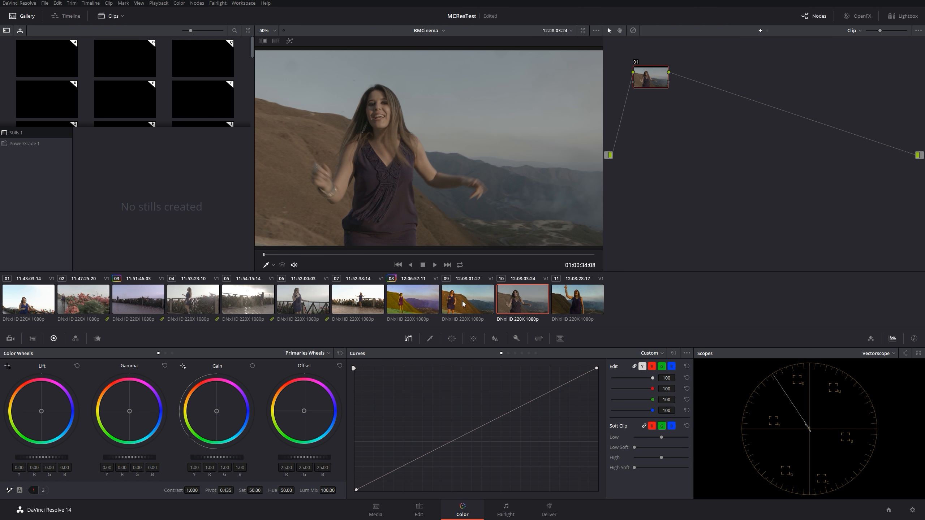
# - Compare the two halves of the split clip, clips 09 and 10, and check which version clip 09 uses
pyautogui.click(463, 304)
pyautogui.click(516, 304)
pyautogui.click(473, 302)
pyautogui.click(515, 304)
pyautogui.click(472, 305)
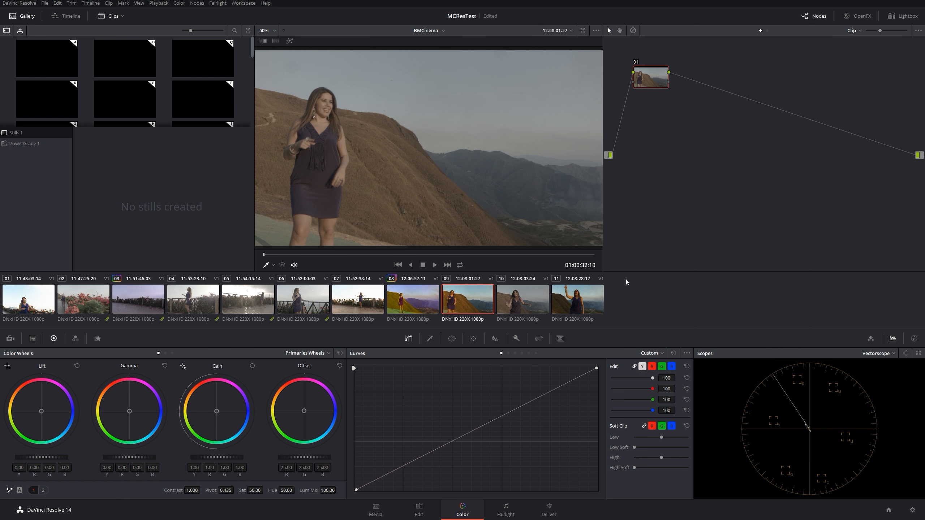
pyautogui.click(515, 305)
pyautogui.click(480, 306)
pyautogui.click(502, 304)
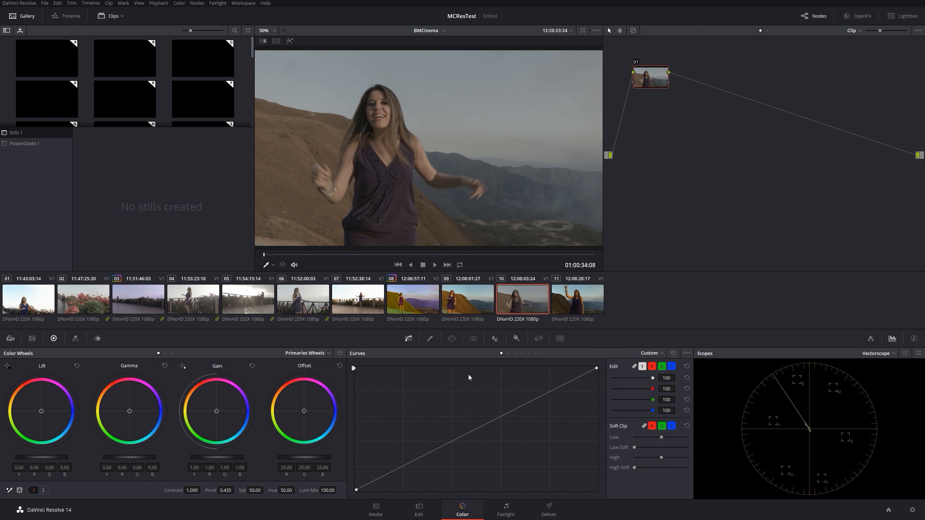
pyautogui.click(475, 308)
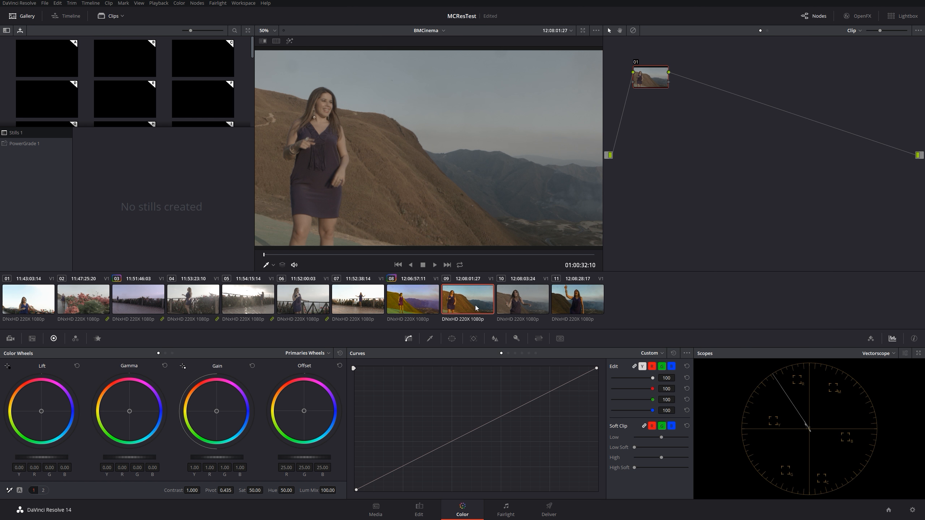
pyautogui.rightClick(476, 308)
pyautogui.moveTo(542, 53)
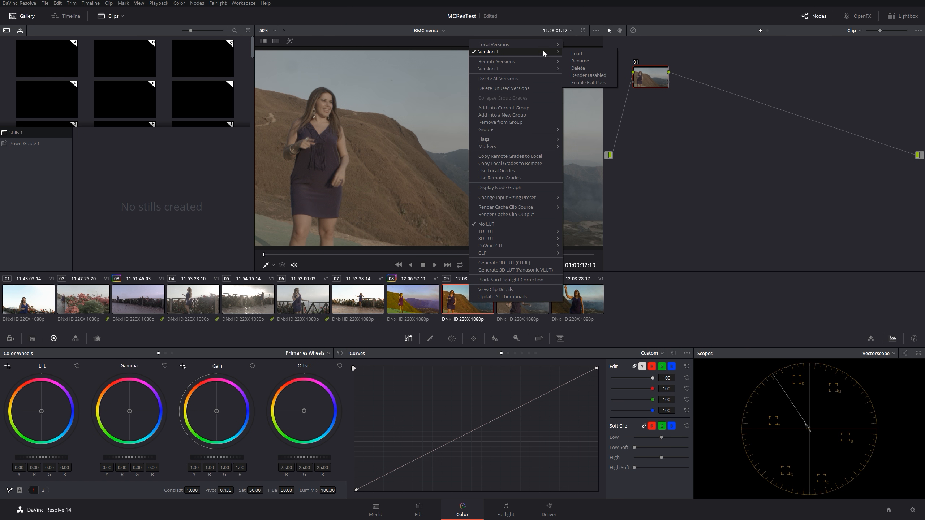
pyautogui.click(751, 230)
# - Reposition node 01 of clip 09's local Version 1 and apply a LUT to it
pyautogui.moveTo(637, 89); pyautogui.dragTo(661, 79)
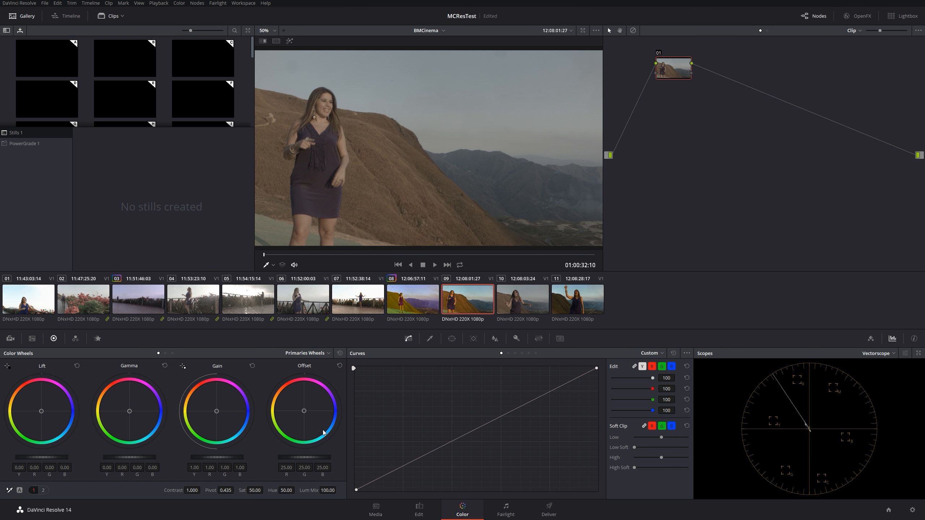
pyautogui.rightClick(672, 72)
pyautogui.click(757, 189)
# - Compare the grades of clips 09 and 10 and check which version clip 10 uses
pyautogui.click(519, 306)
pyautogui.click(454, 305)
pyautogui.click(533, 302)
pyautogui.click(455, 308)
pyautogui.click(510, 298)
pyautogui.click(469, 302)
pyautogui.click(506, 296)
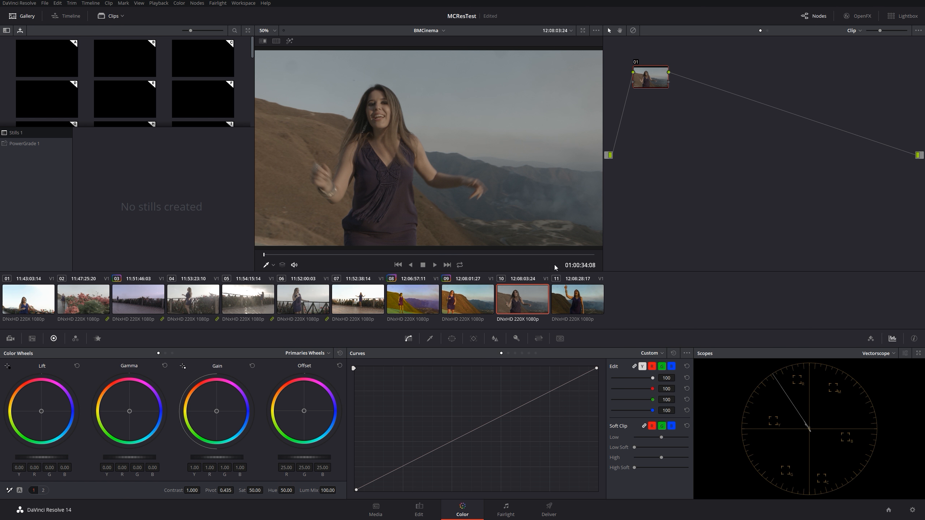
pyautogui.rightClick(534, 305)
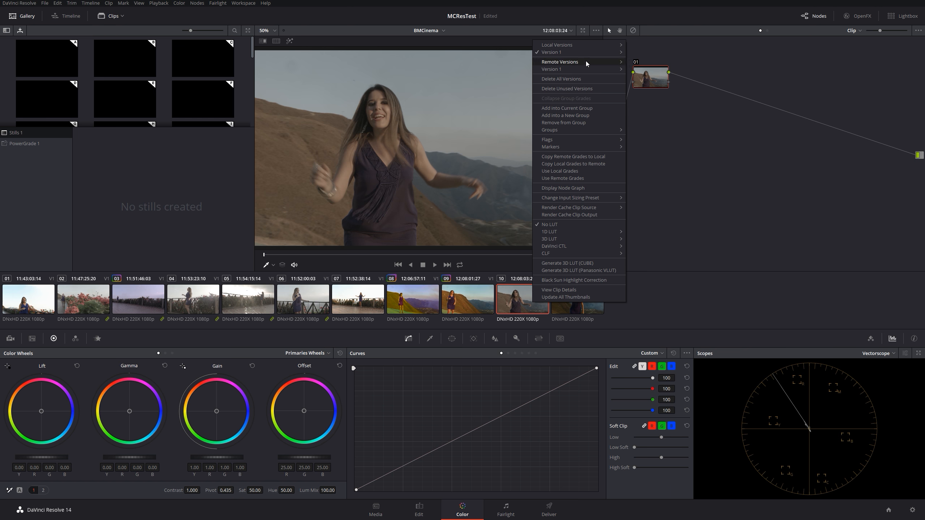
pyautogui.moveTo(586, 55)
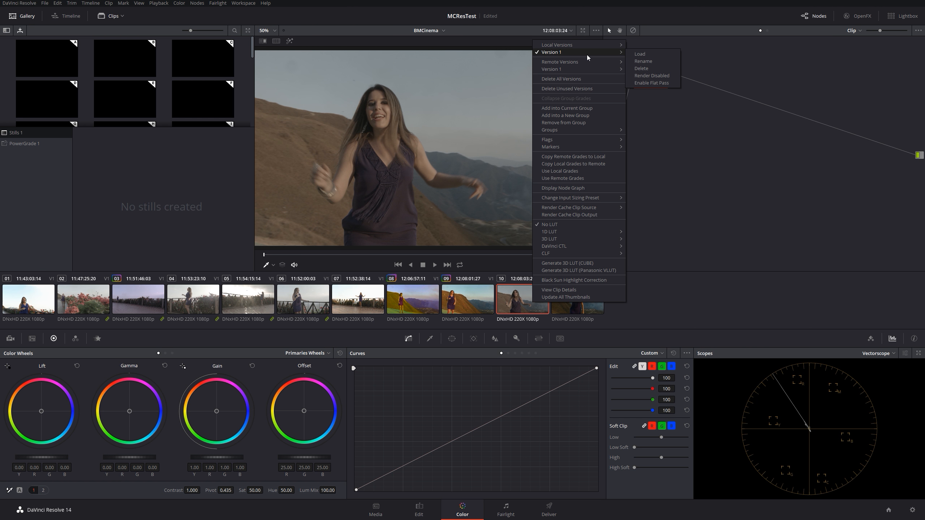
pyautogui.click(671, 205)
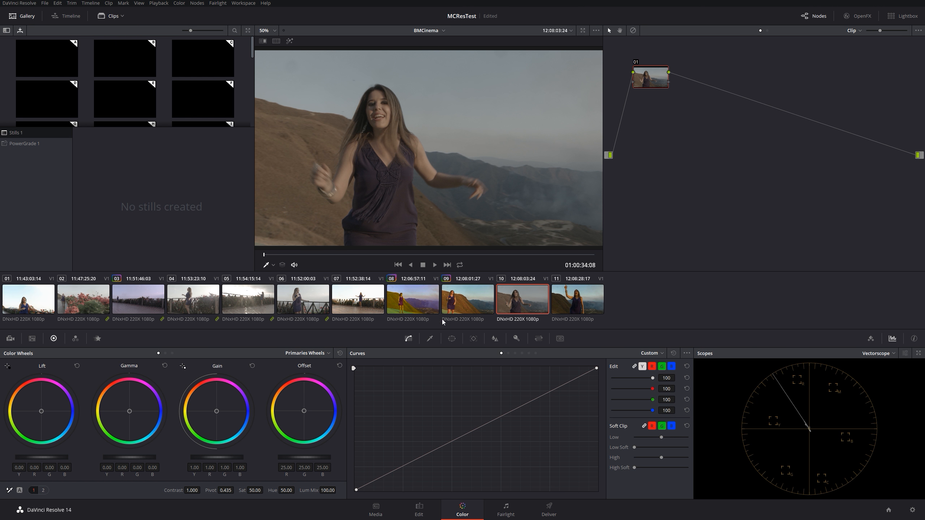
# - Undo the LUT and the node move on clip 09
pyautogui.click(469, 301)
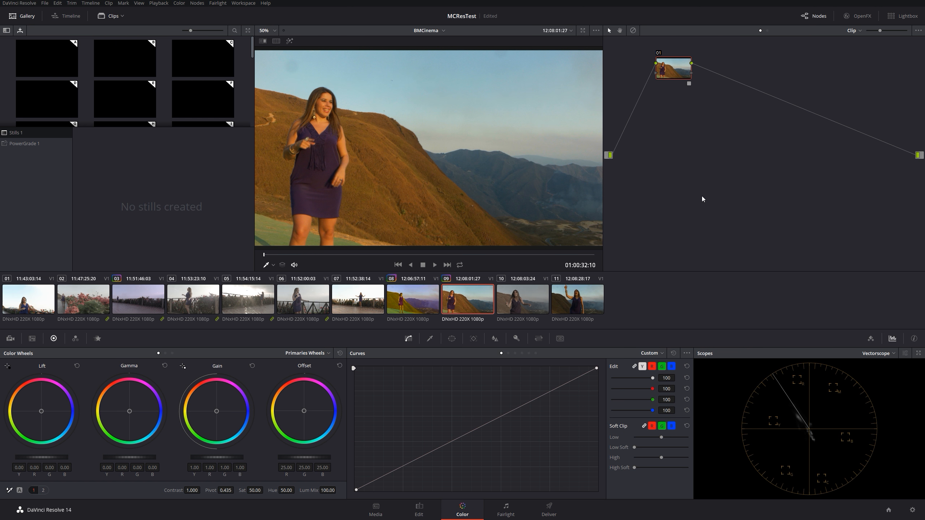
pyautogui.hotkey('ctrl', 'z')
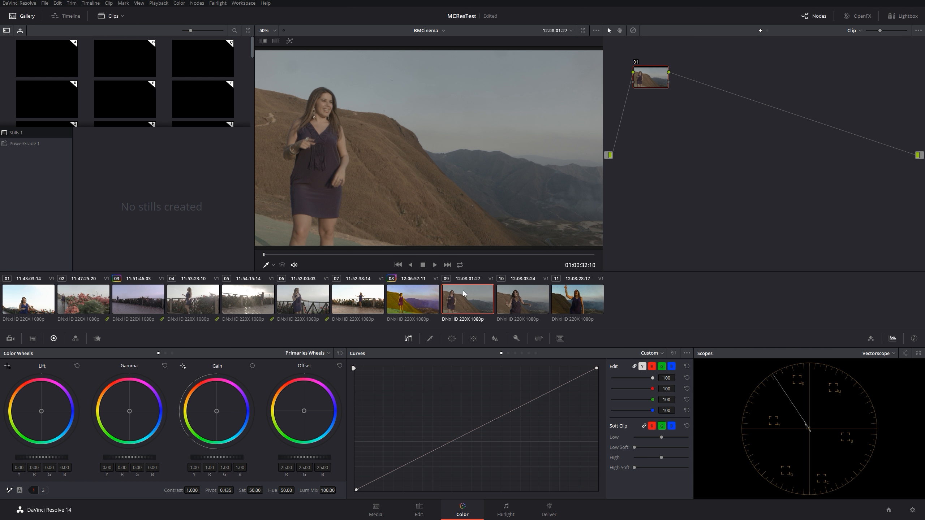
# - Load remote Version 1 on clip 09 and apply a LUT to its node 01
pyautogui.rightClick(465, 302)
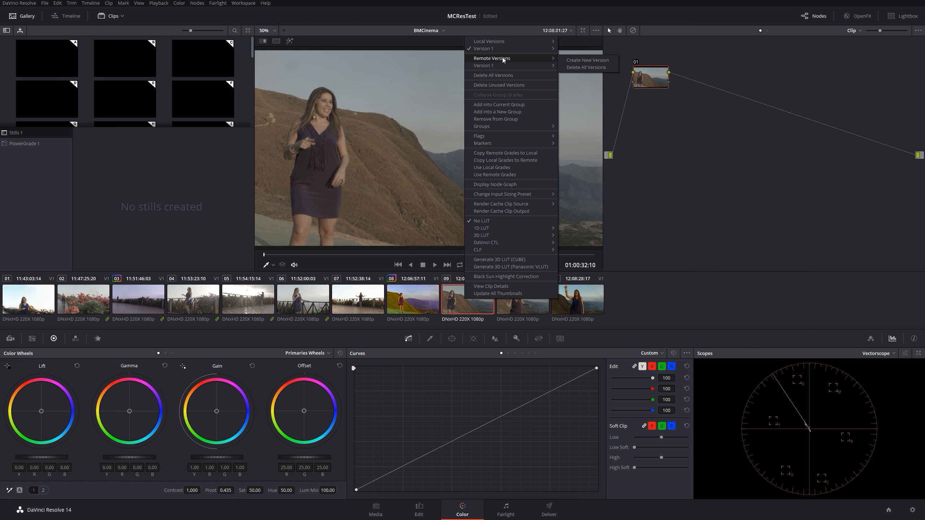
pyautogui.moveTo(501, 65)
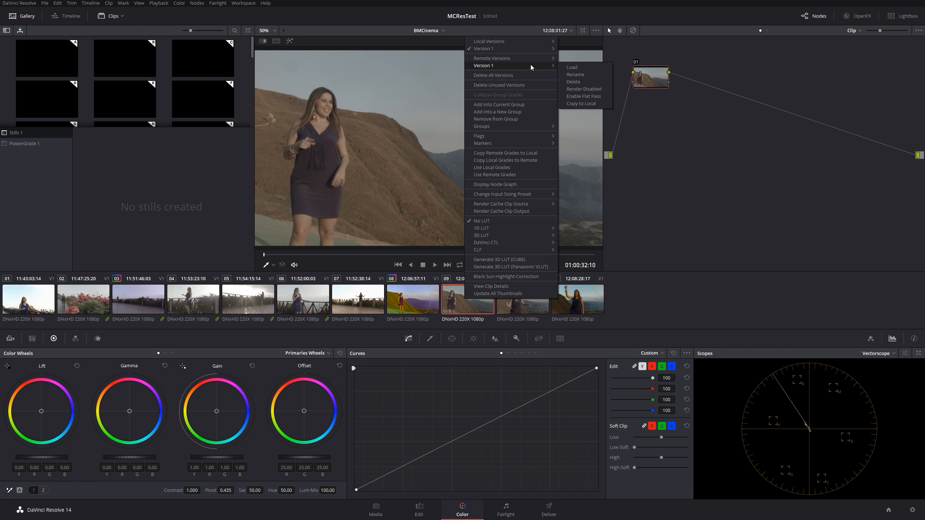
pyautogui.click(571, 67)
pyautogui.rightClick(646, 74)
pyautogui.click(703, 338)
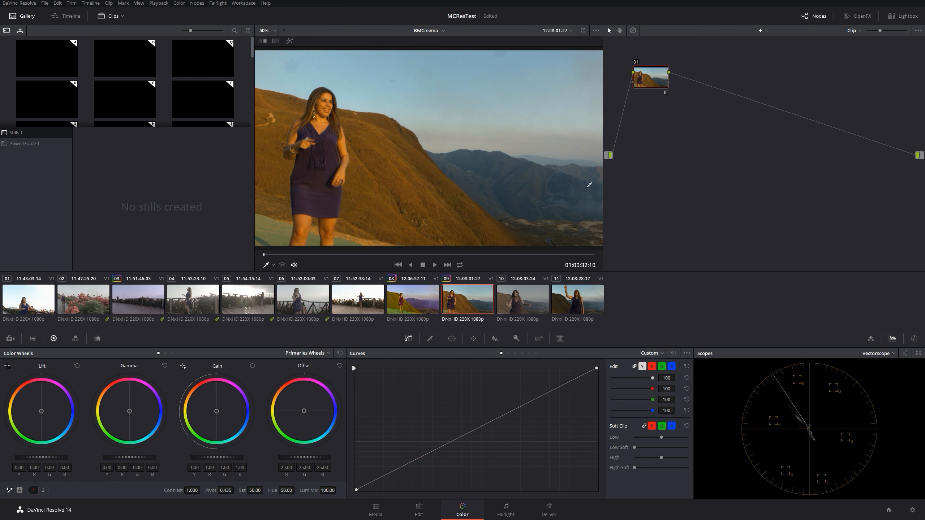
# - Load remote Version 1 on clip 10
pyautogui.click(513, 301)
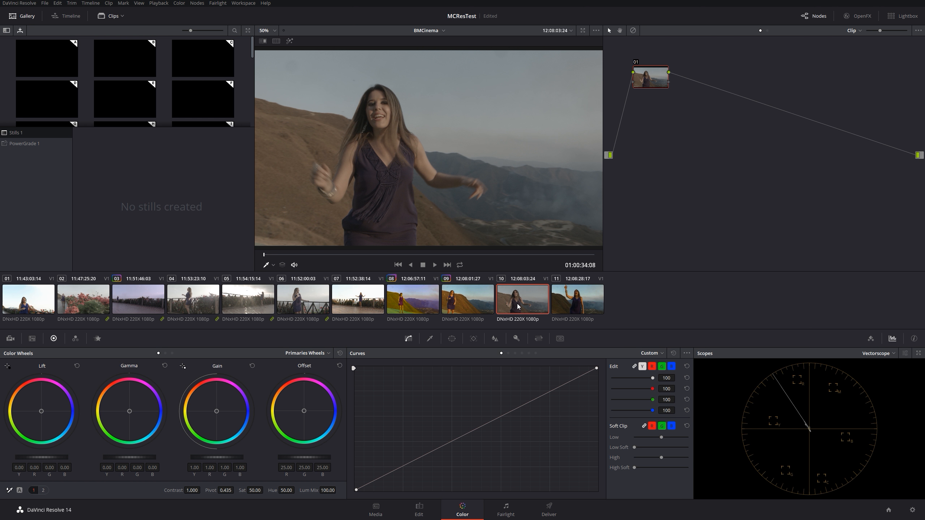
pyautogui.rightClick(518, 306)
pyautogui.moveTo(583, 70)
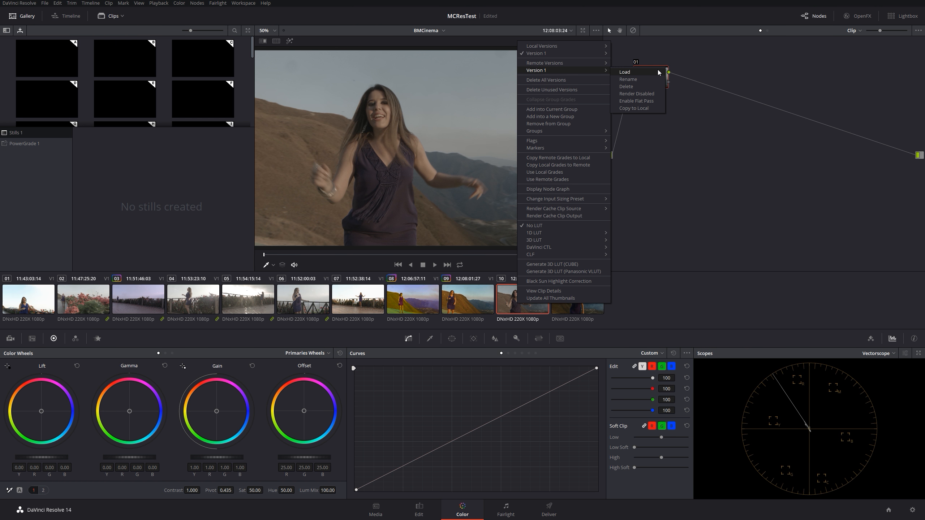
pyautogui.click(624, 72)
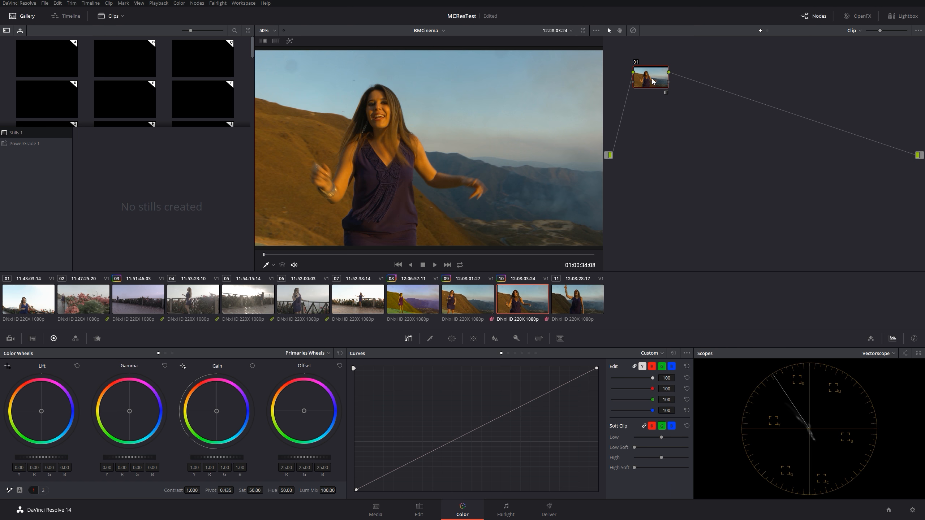
# - Compare clips 09 and 10 with the remote version loaded, and review clip 09's version and grade-copying options
pyautogui.click(483, 305)
pyautogui.click(510, 295)
pyautogui.click(451, 304)
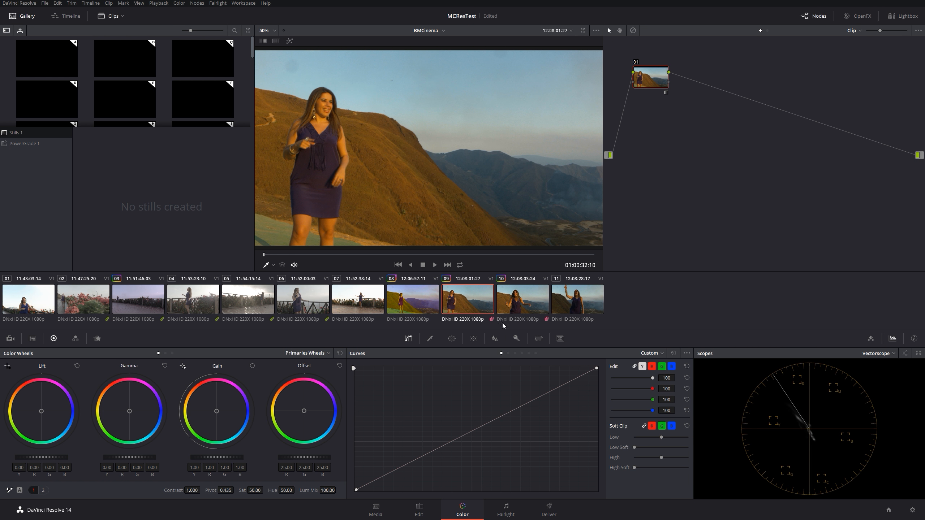
pyautogui.rightClick(465, 298)
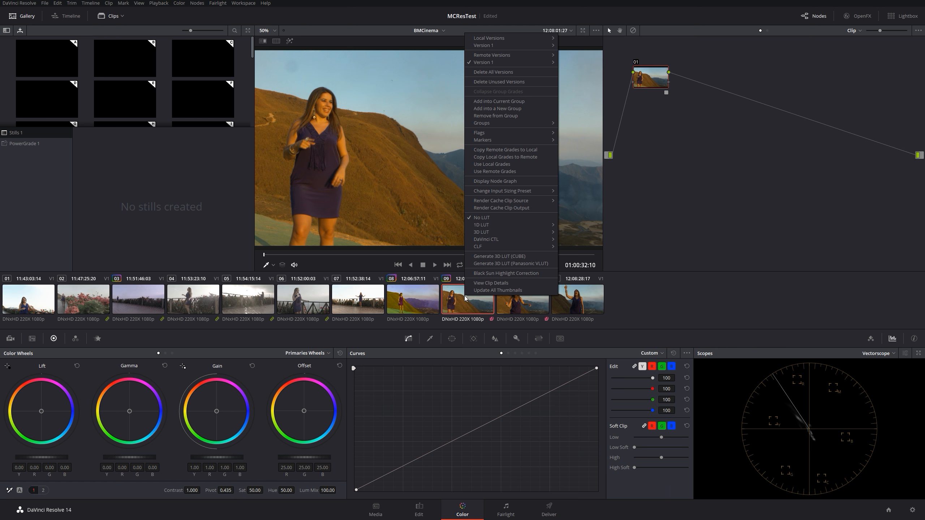
pyautogui.click(470, 300)
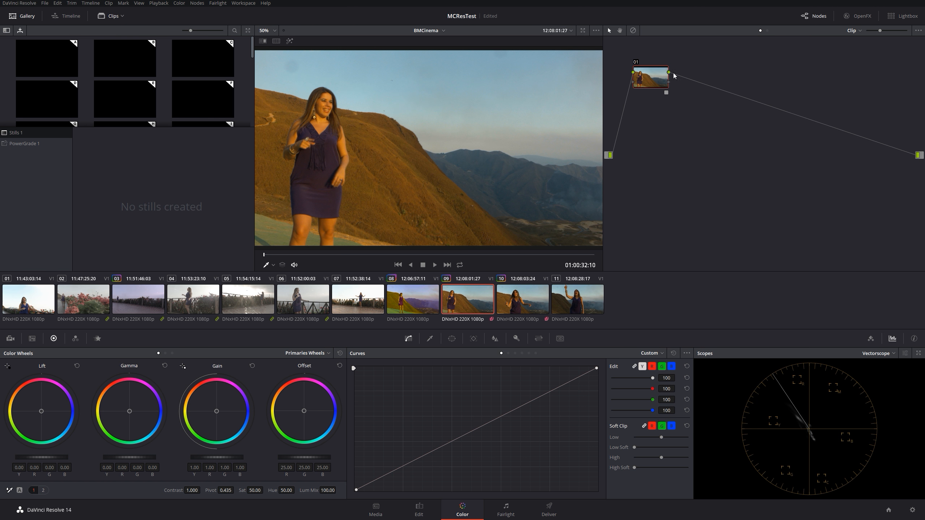
# - Alternate repeatedly between clips 09 and 10 to examine their shared remote grade
pyautogui.press('Down')
pyautogui.press('Up')
pyautogui.press('Down')
pyautogui.press('Up')
pyautogui.click(530, 306)
pyautogui.click(473, 298)
pyautogui.click(506, 304)
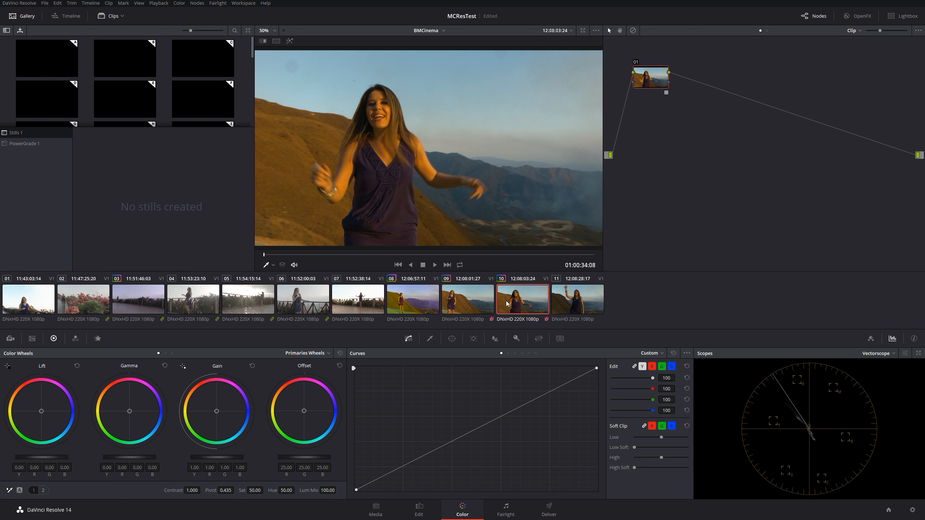
pyautogui.press('Up')
pyautogui.press('Down')
pyautogui.press('Up')
pyautogui.press('Down')
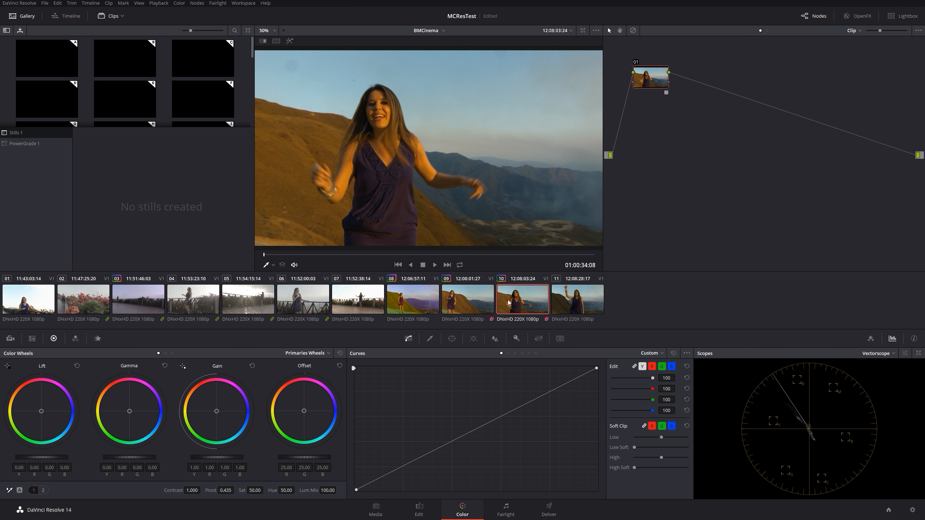